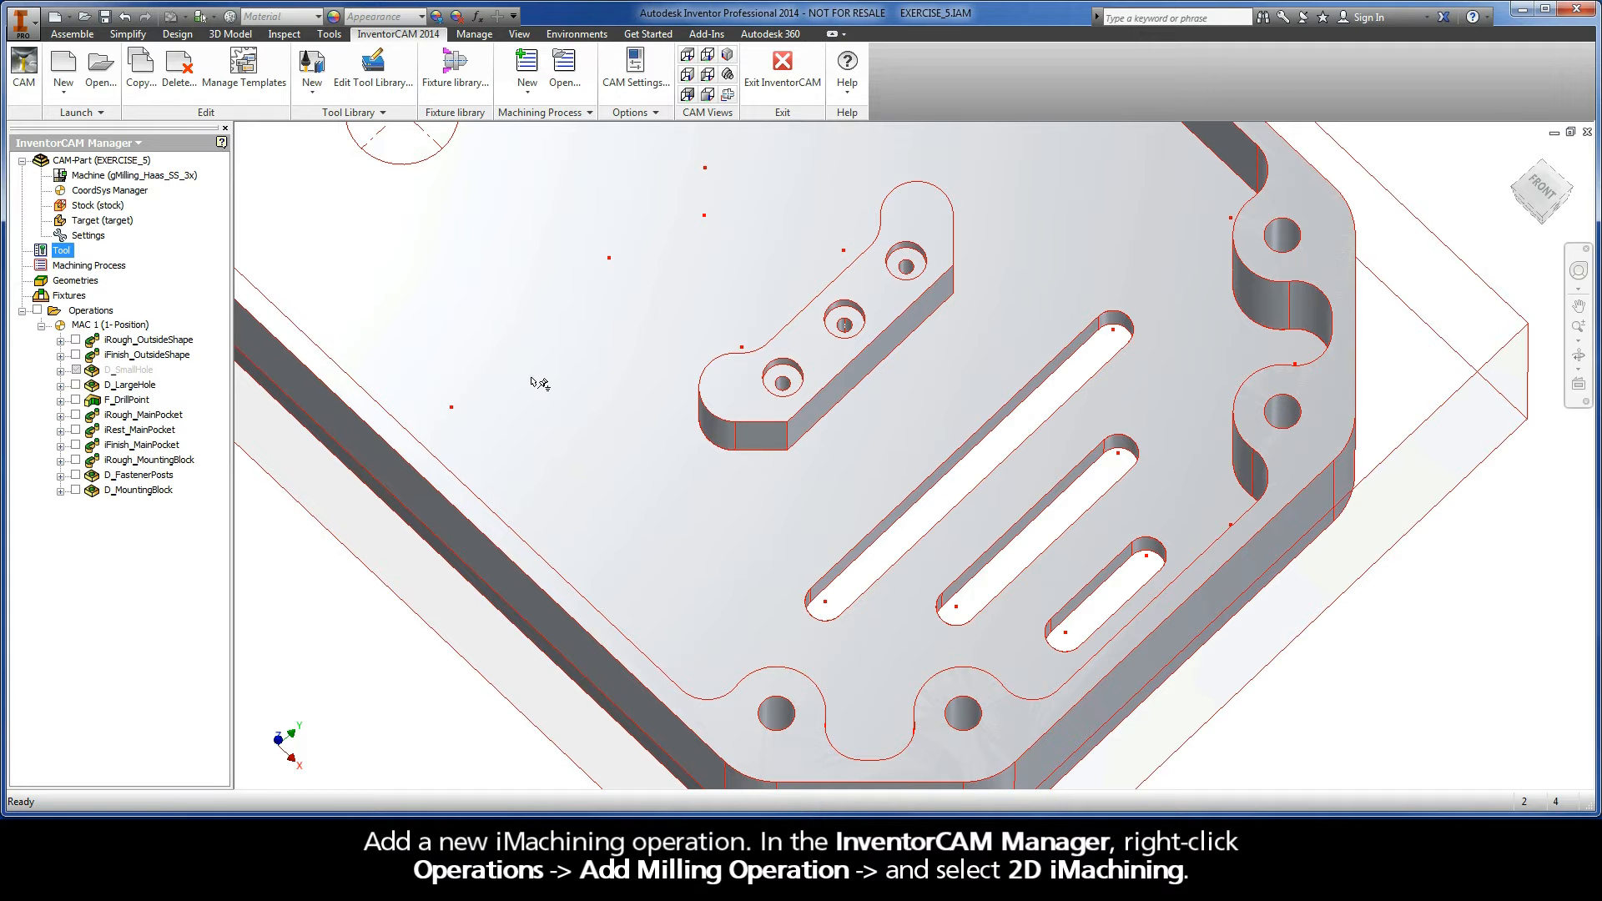
Add a new 2D iMachining milling operation to the CAM-Part's operations
{"action": "right_click", "coordinate": [94, 313]}
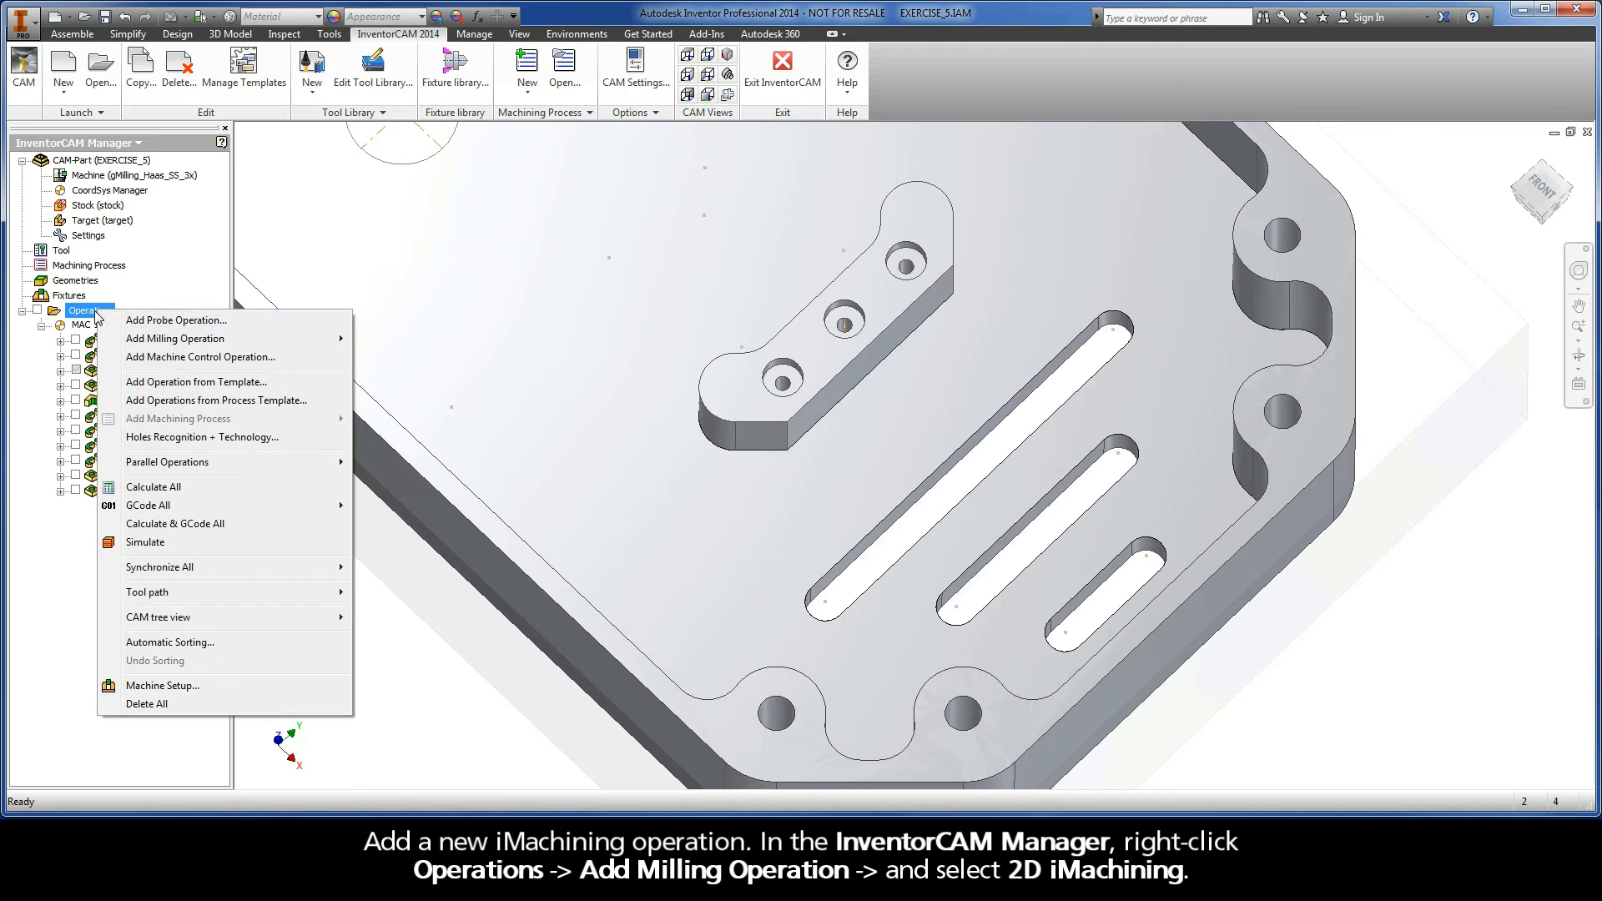
{"action": "mouse_move", "coordinate": [158, 343]}
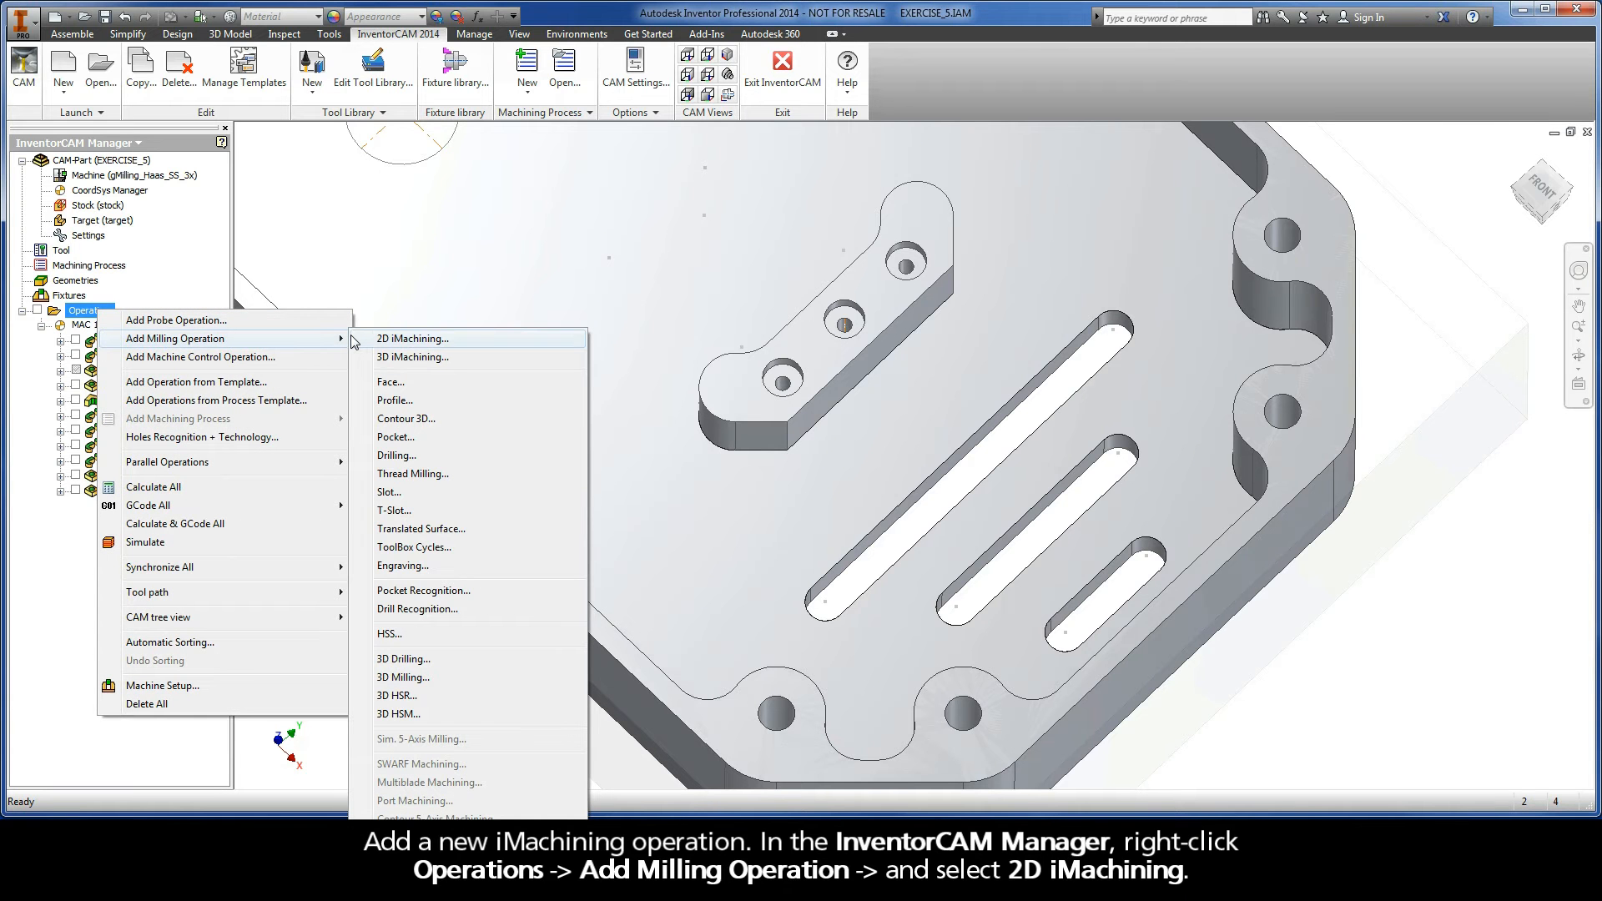
{"action": "left_click", "coordinate": [459, 343]}
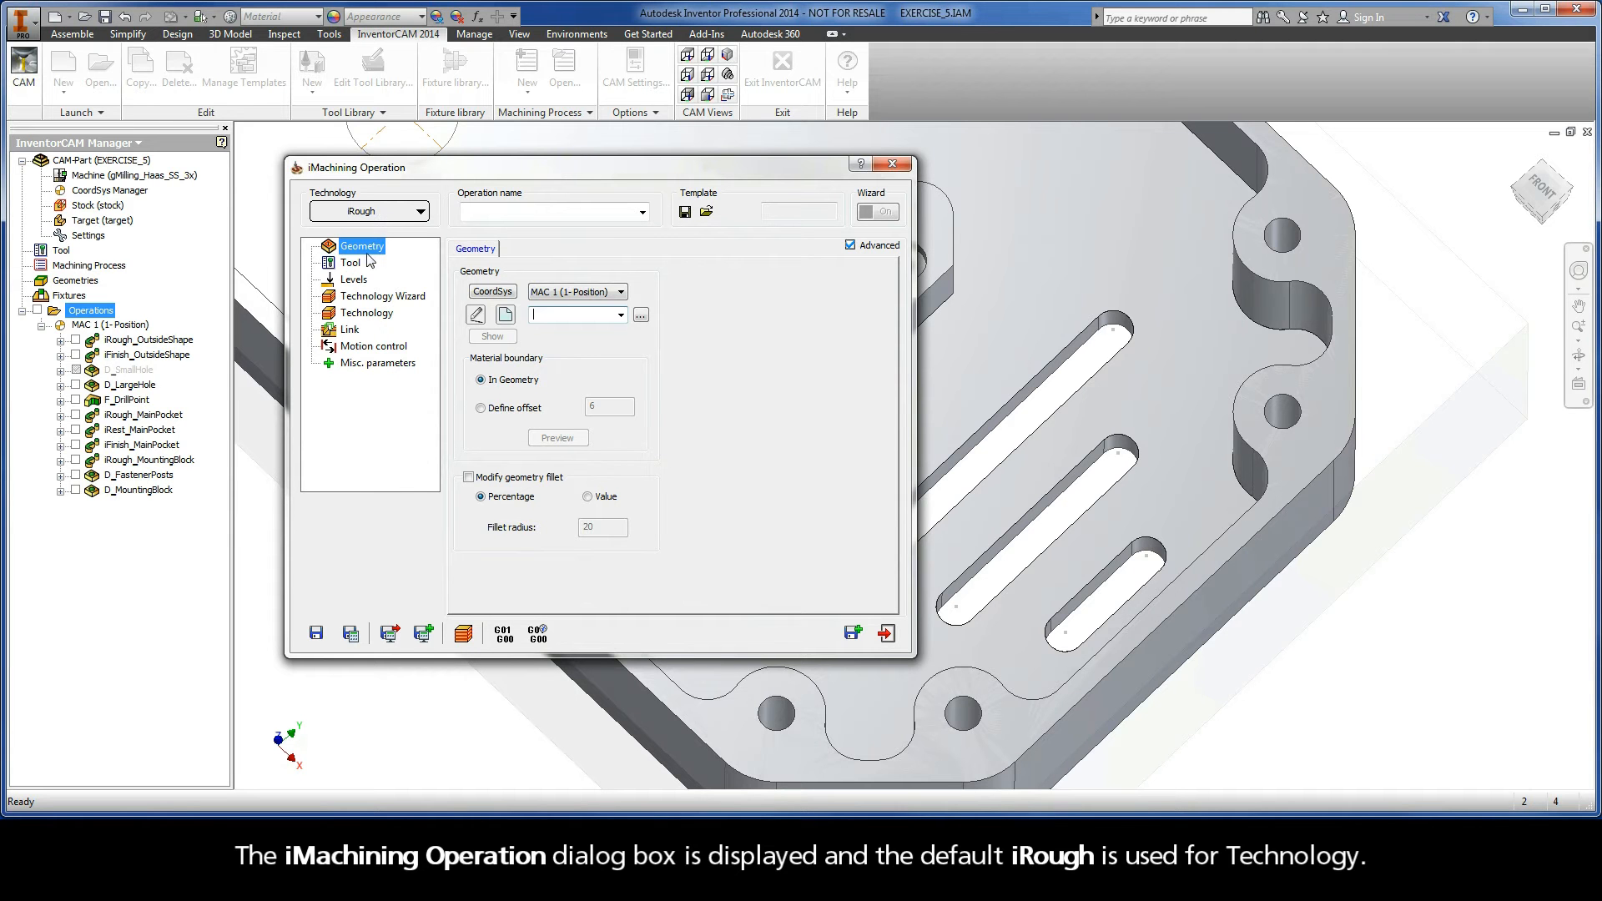
Define a new geometry for the operation from the top edges of the mounting block's three counterbores, accepting each as a chain
{"action": "left_click", "coordinate": [505, 317]}
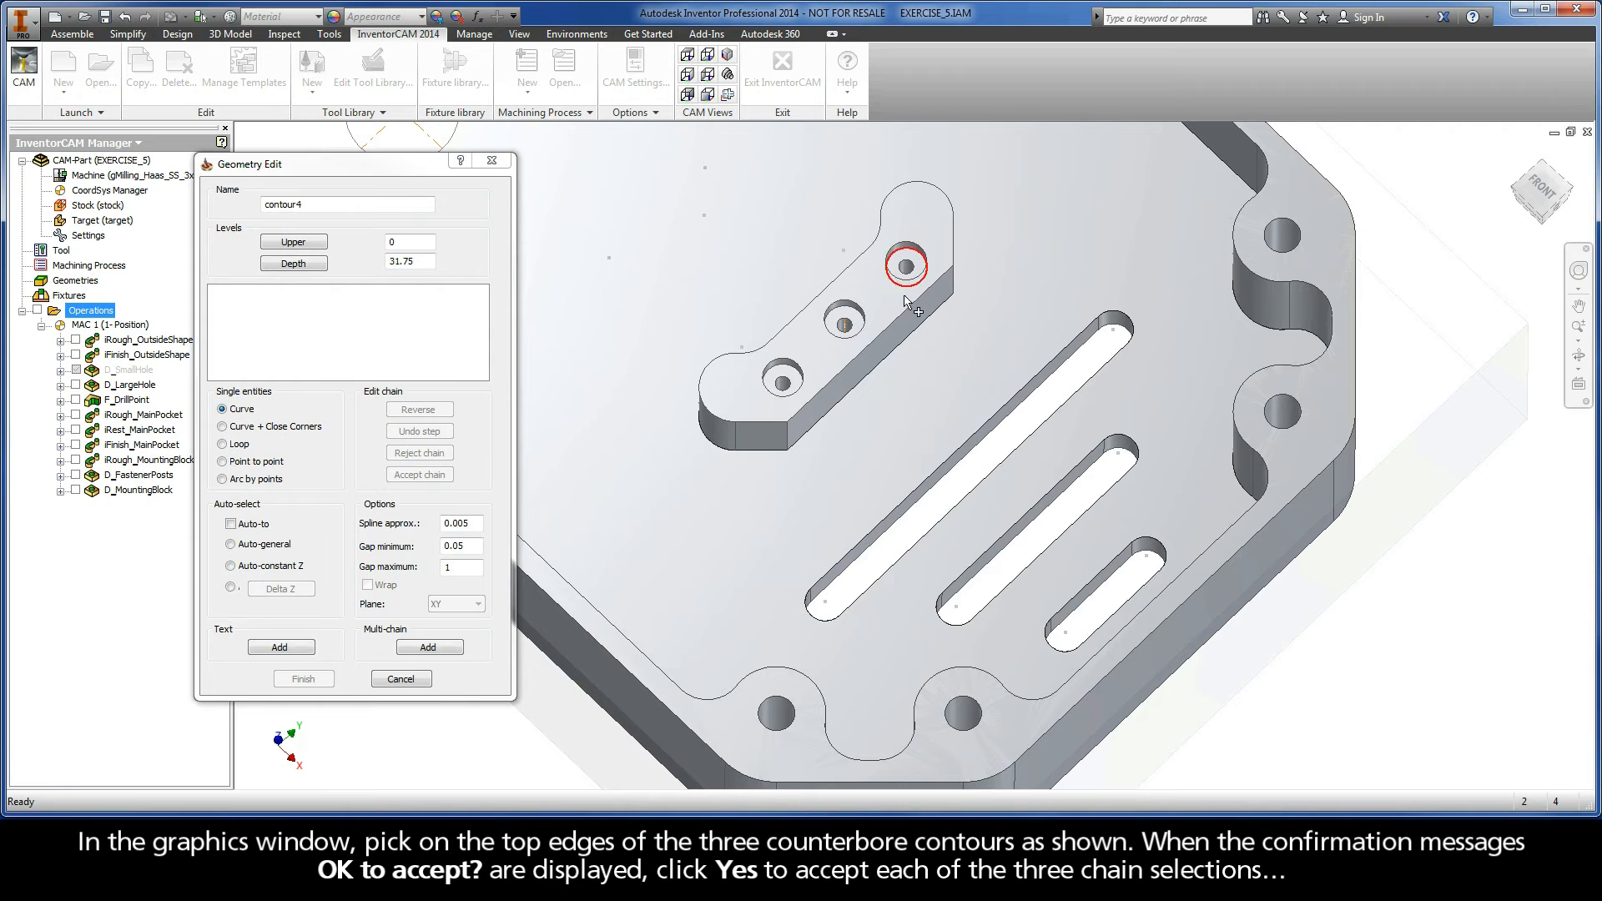
{"action": "left_click", "coordinate": [806, 375]}
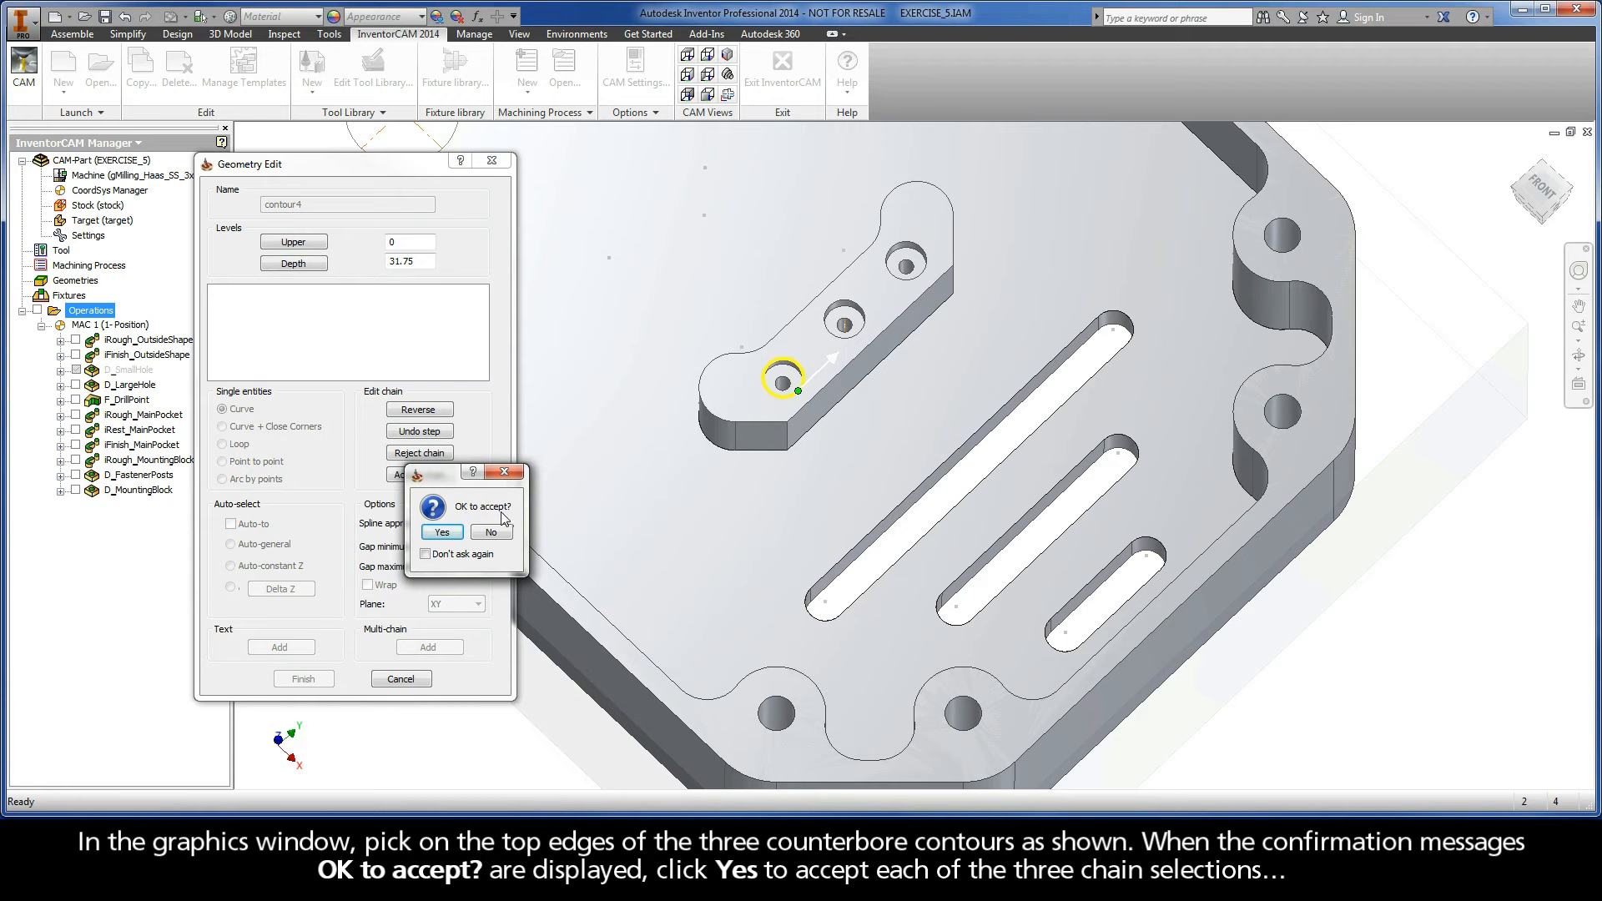
{"action": "left_click", "coordinate": [442, 533]}
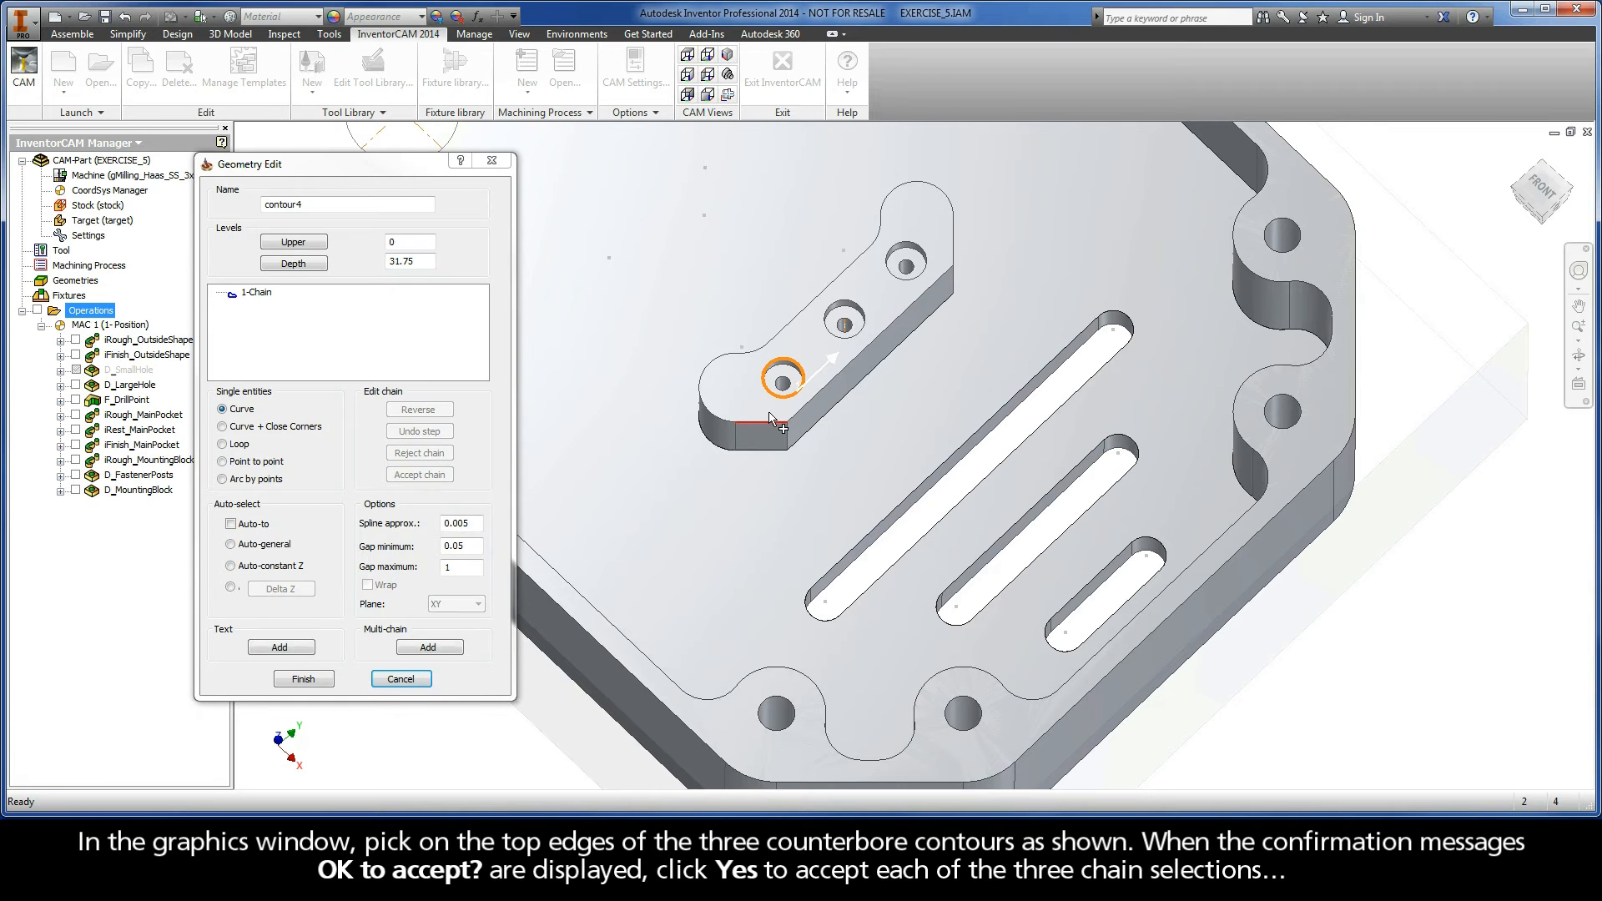
{"action": "left_click", "coordinate": [860, 330]}
{"action": "left_click", "coordinate": [442, 533]}
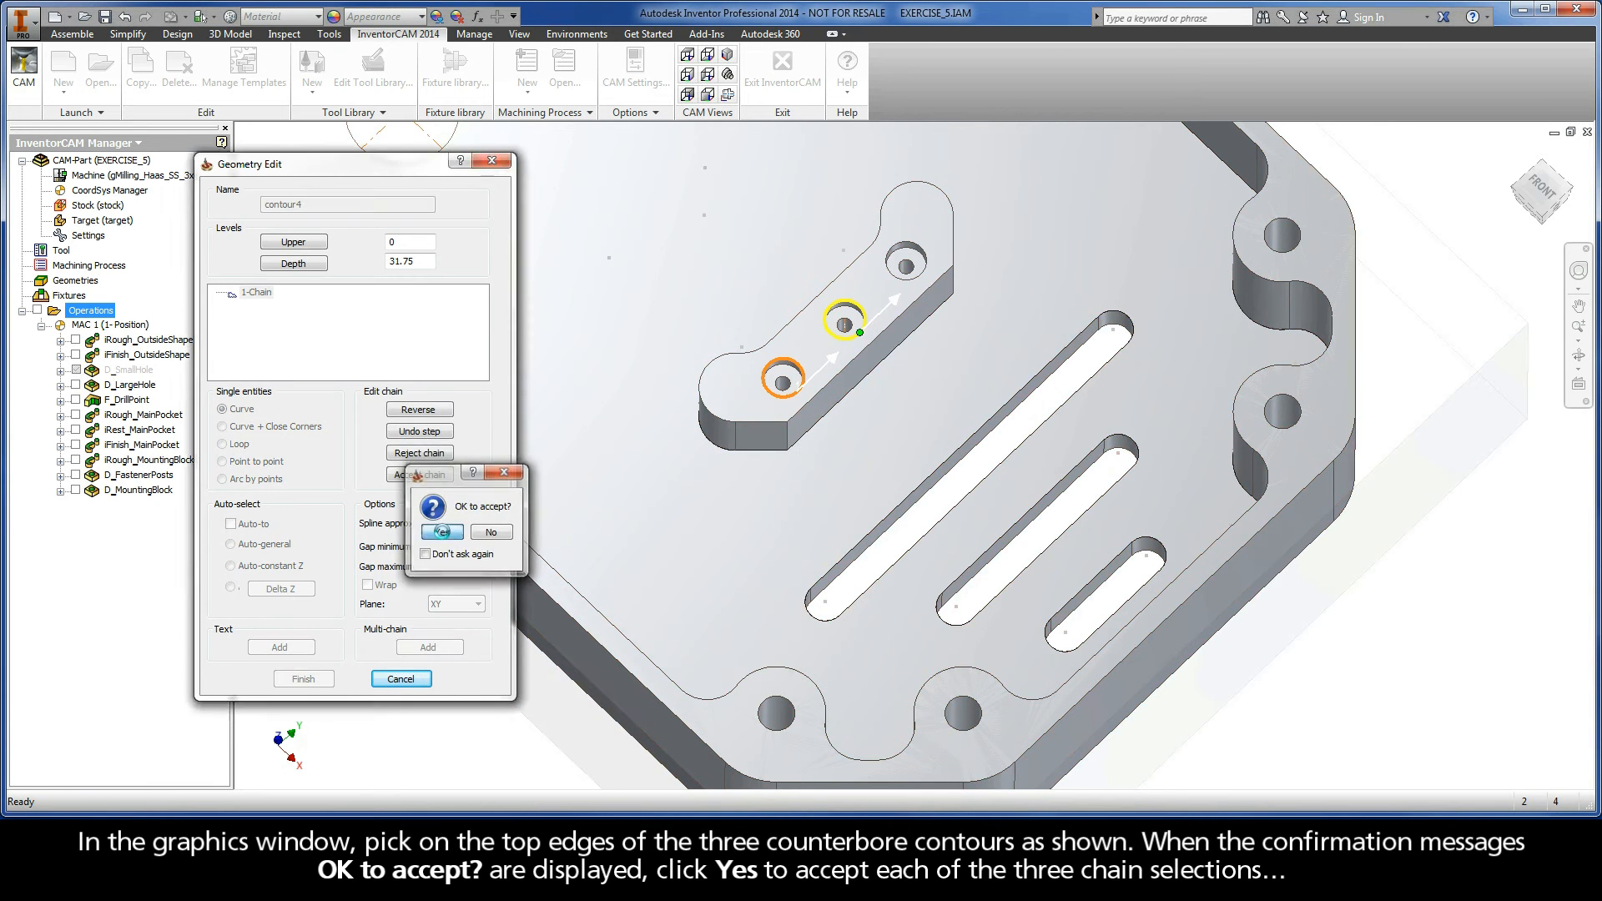
{"action": "left_click", "coordinate": [921, 273]}
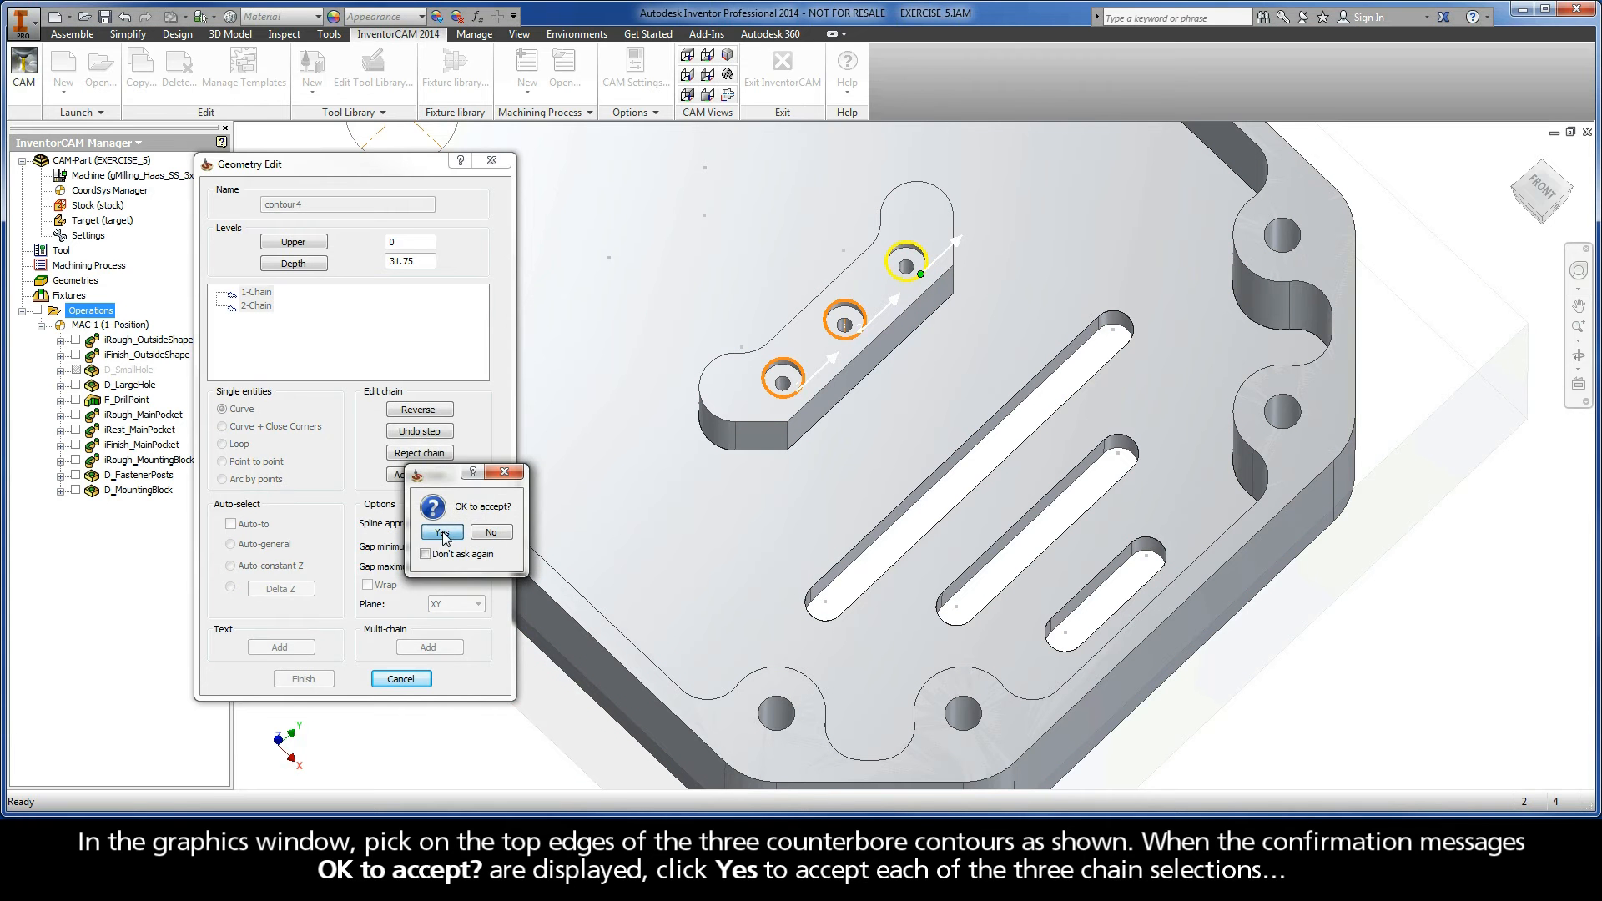
{"action": "left_click", "coordinate": [444, 532]}
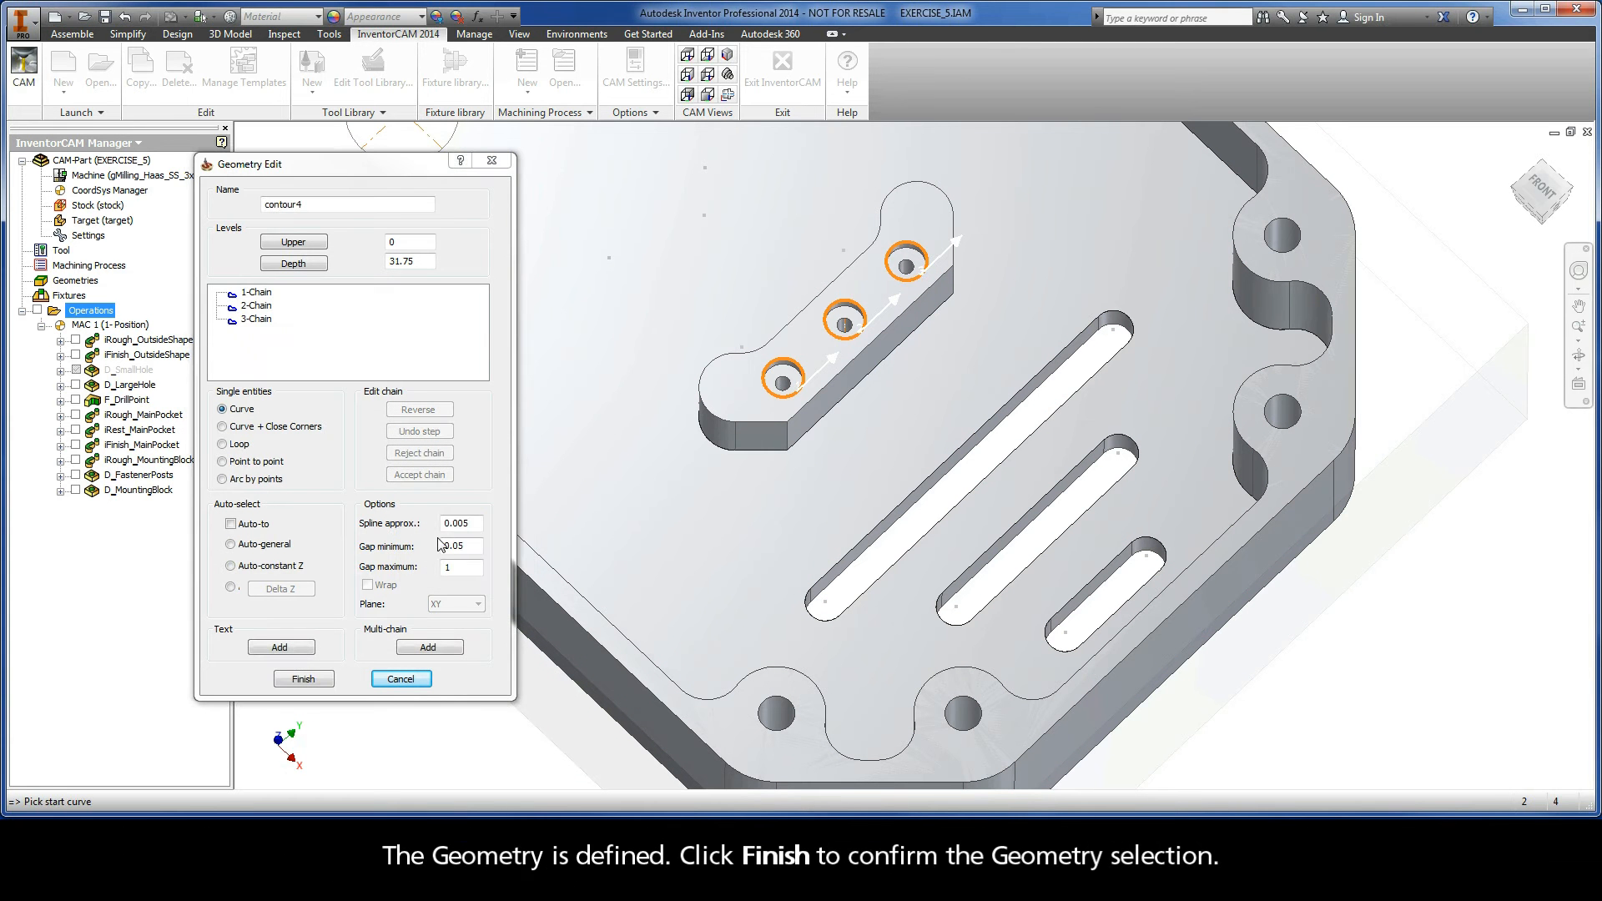
{"action": "left_click", "coordinate": [304, 680]}
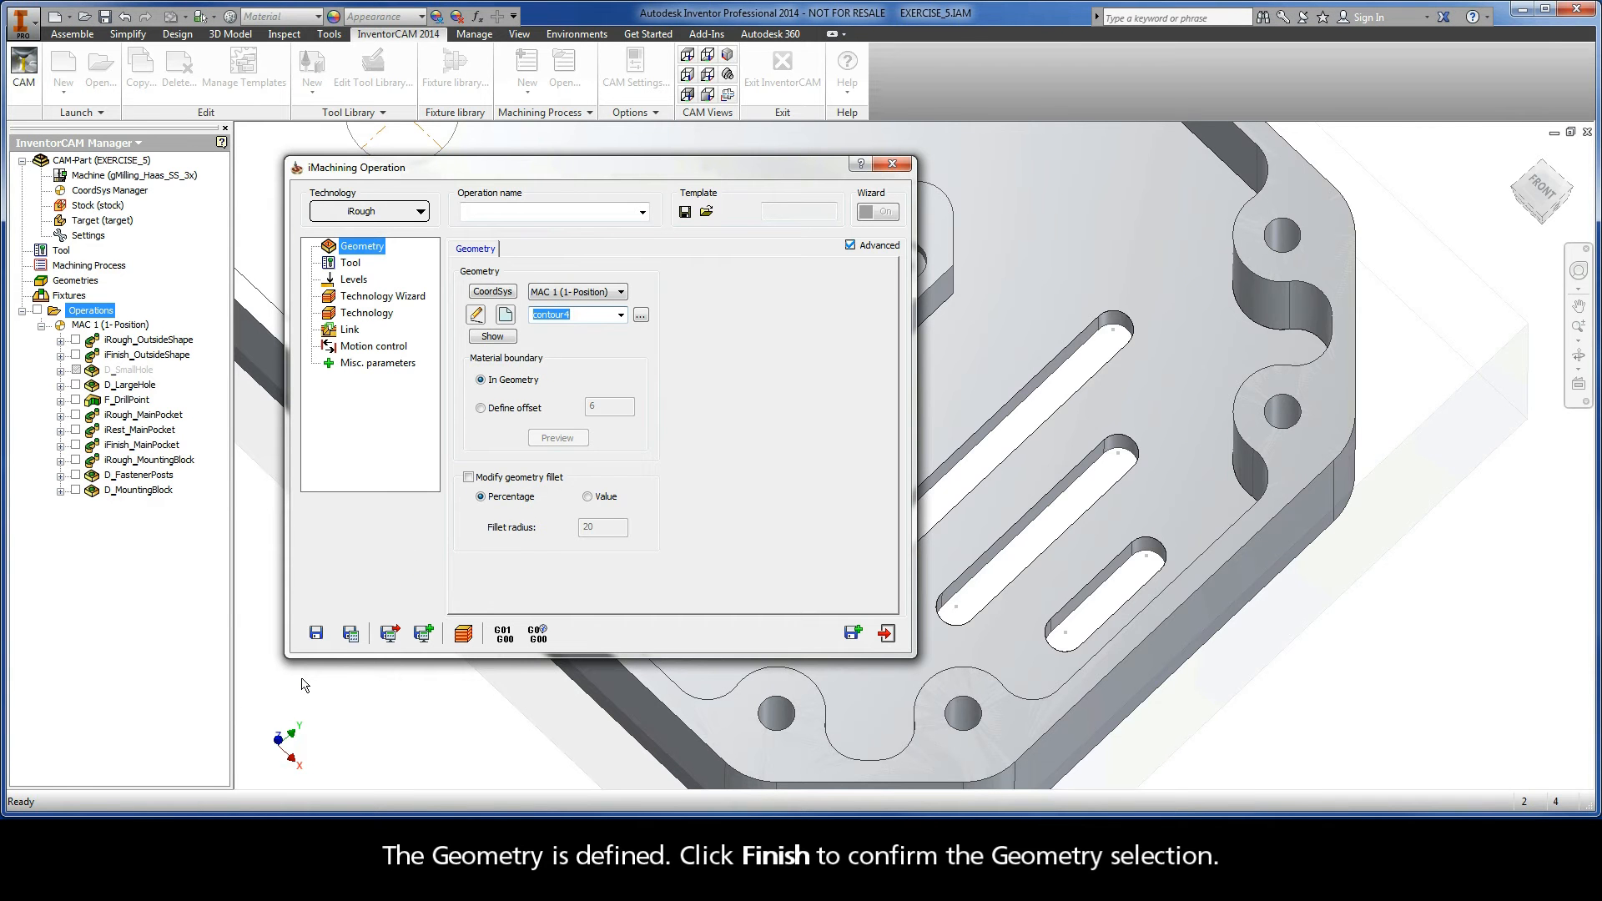
Choose tool number 6, the 1.5 mm end mill, from the part tool table for the operation
{"action": "left_click", "coordinate": [352, 264]}
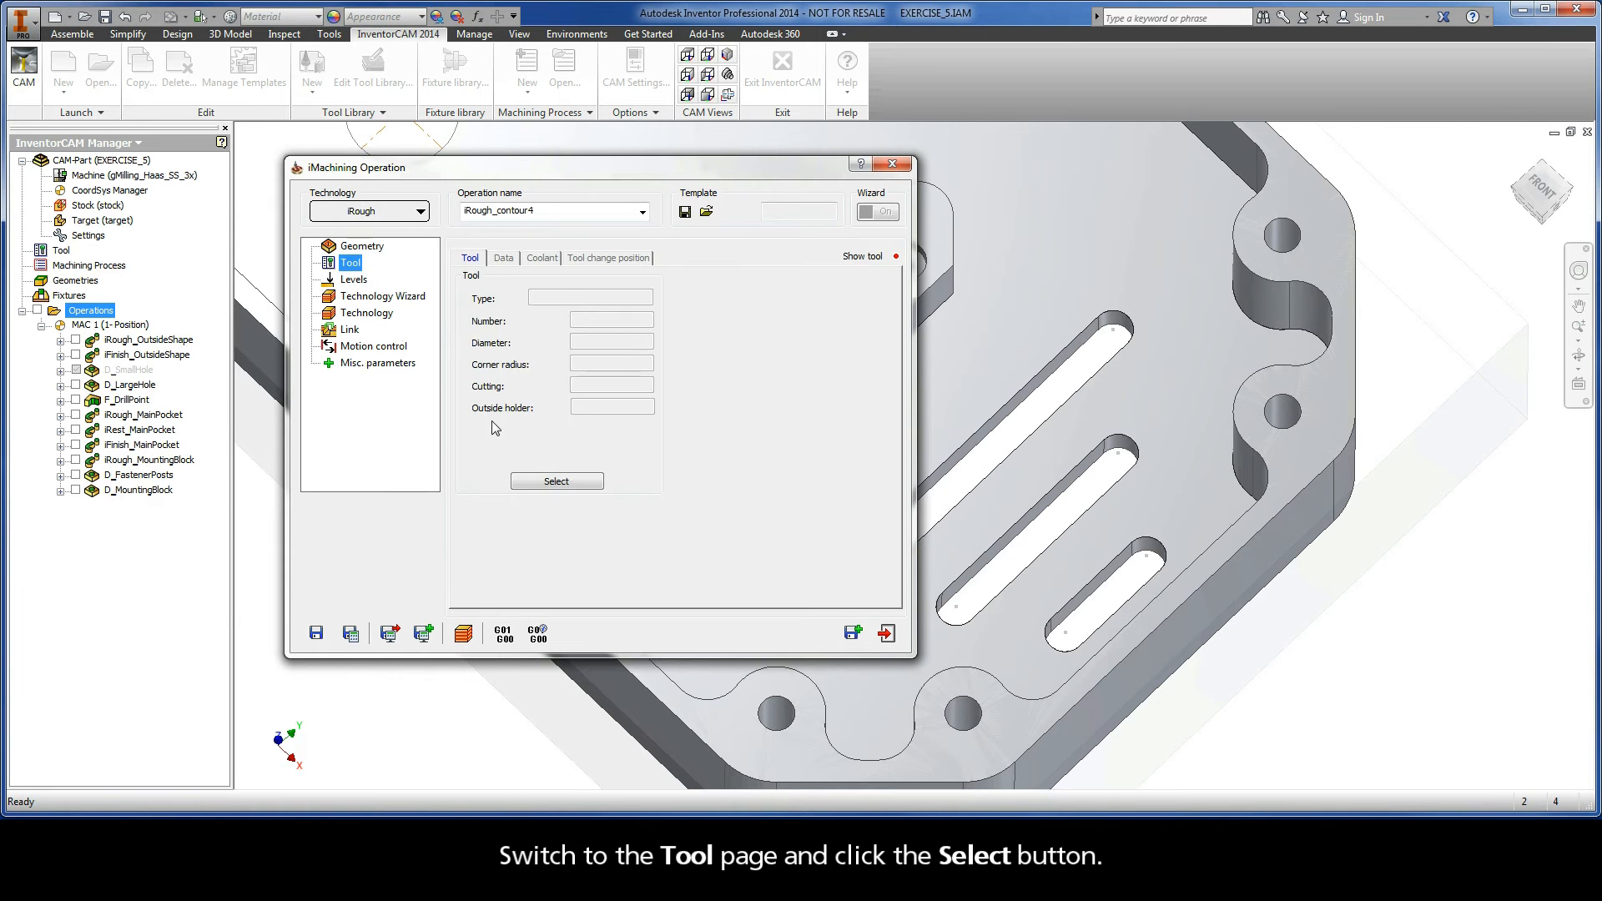
{"action": "left_click", "coordinate": [557, 482]}
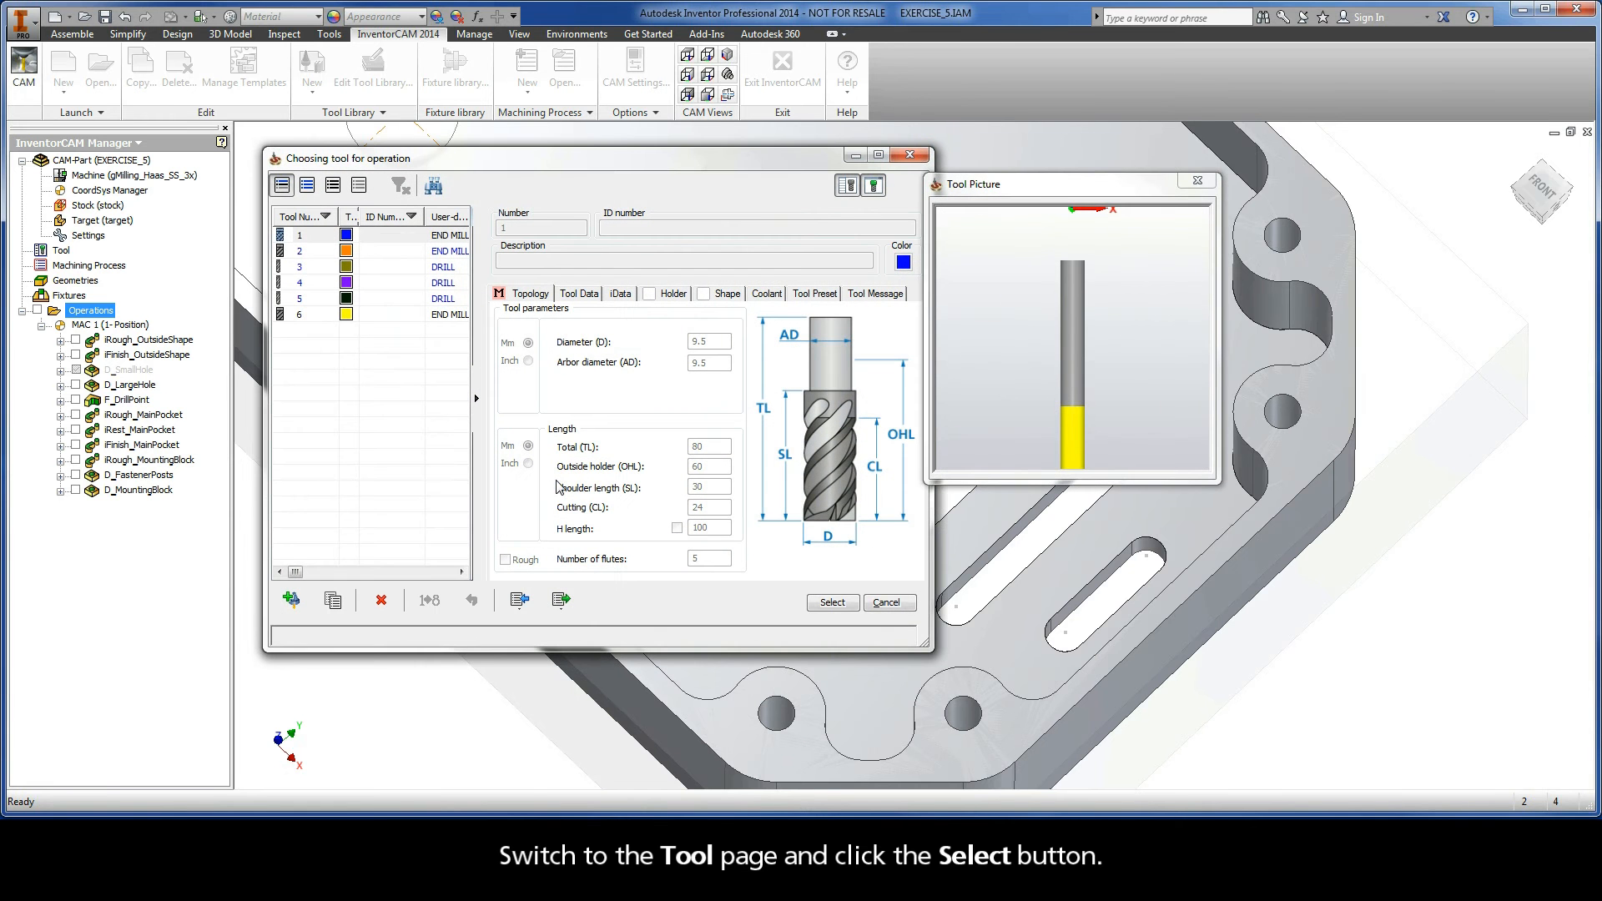
{"action": "left_click", "coordinate": [311, 316]}
{"action": "left_click", "coordinate": [713, 343]}
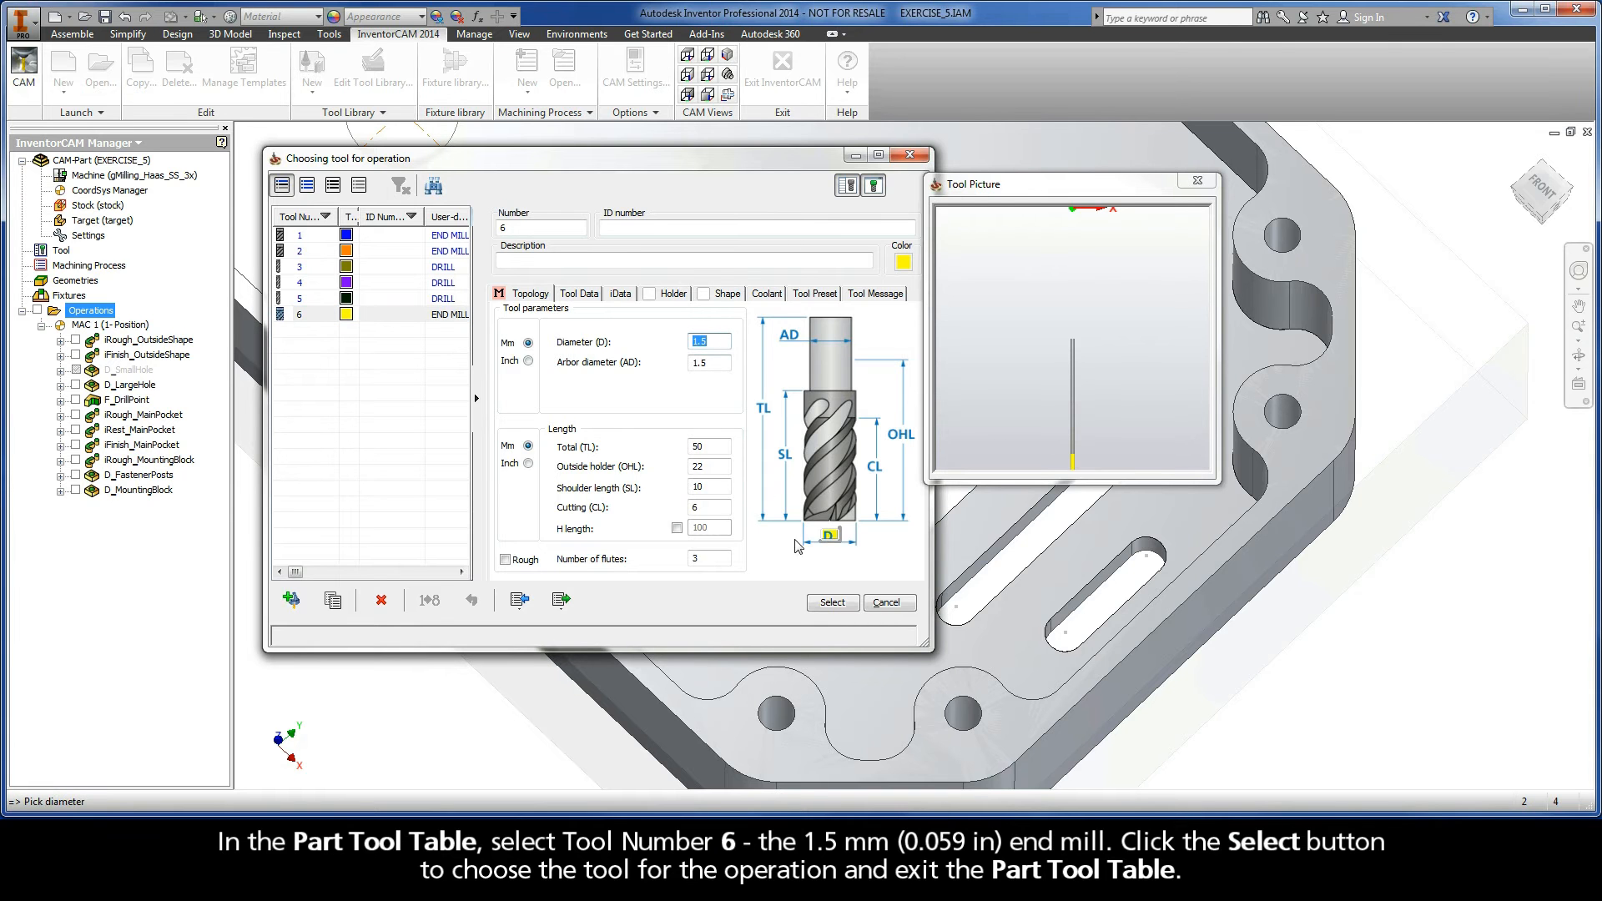
{"action": "left_click", "coordinate": [833, 604]}
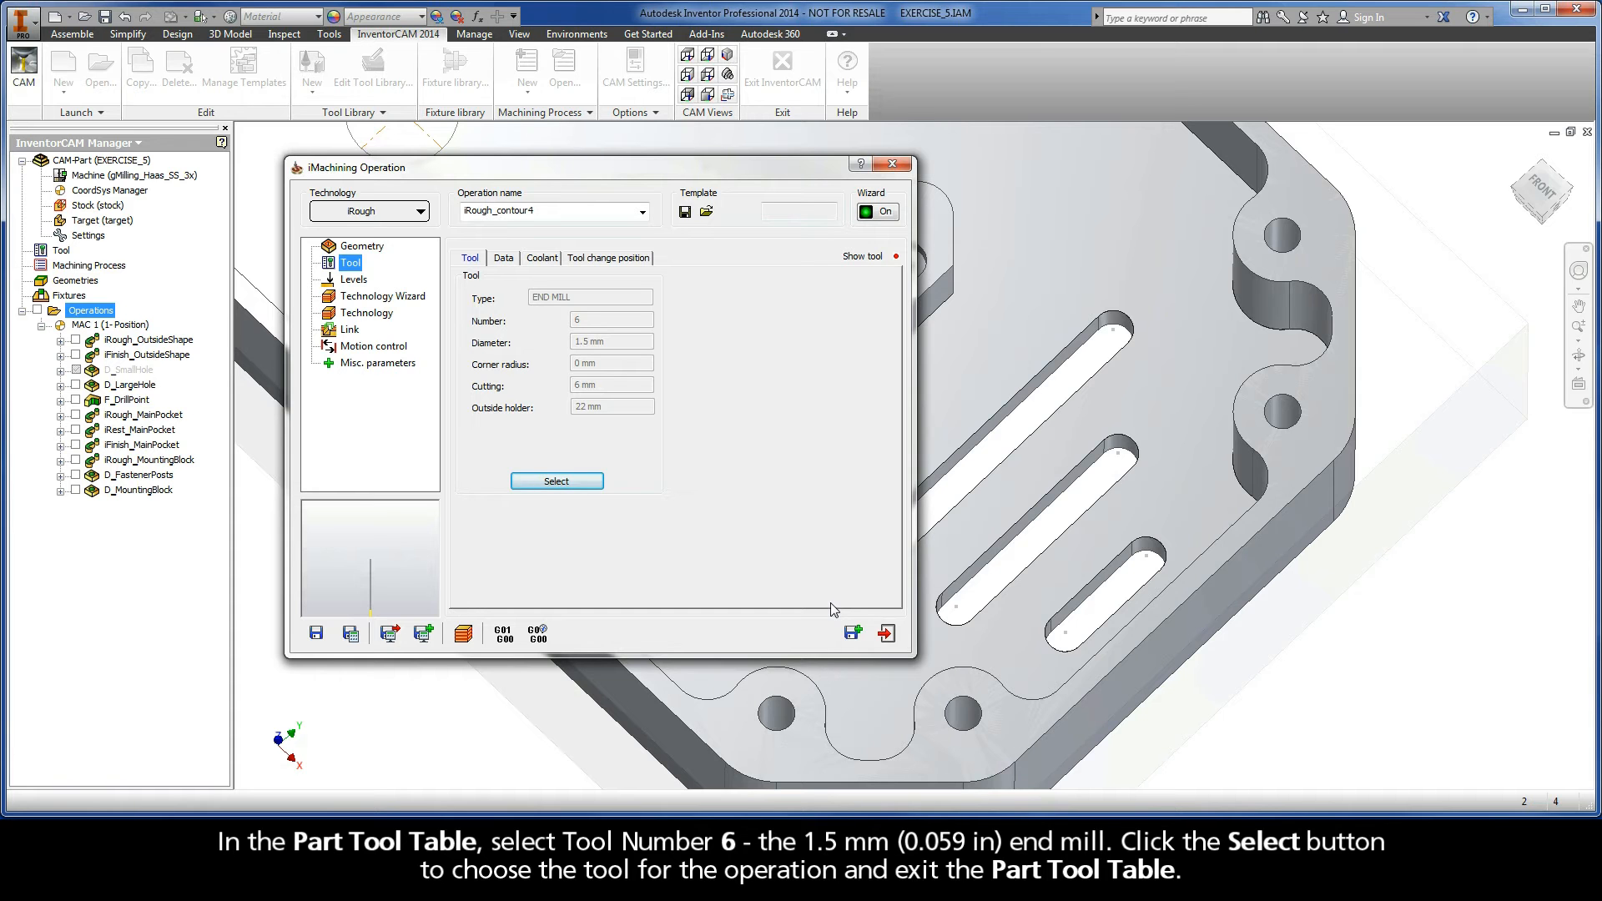
Define the operation's upper milling level from the top face of the mounting block
{"action": "left_click", "coordinate": [357, 282]}
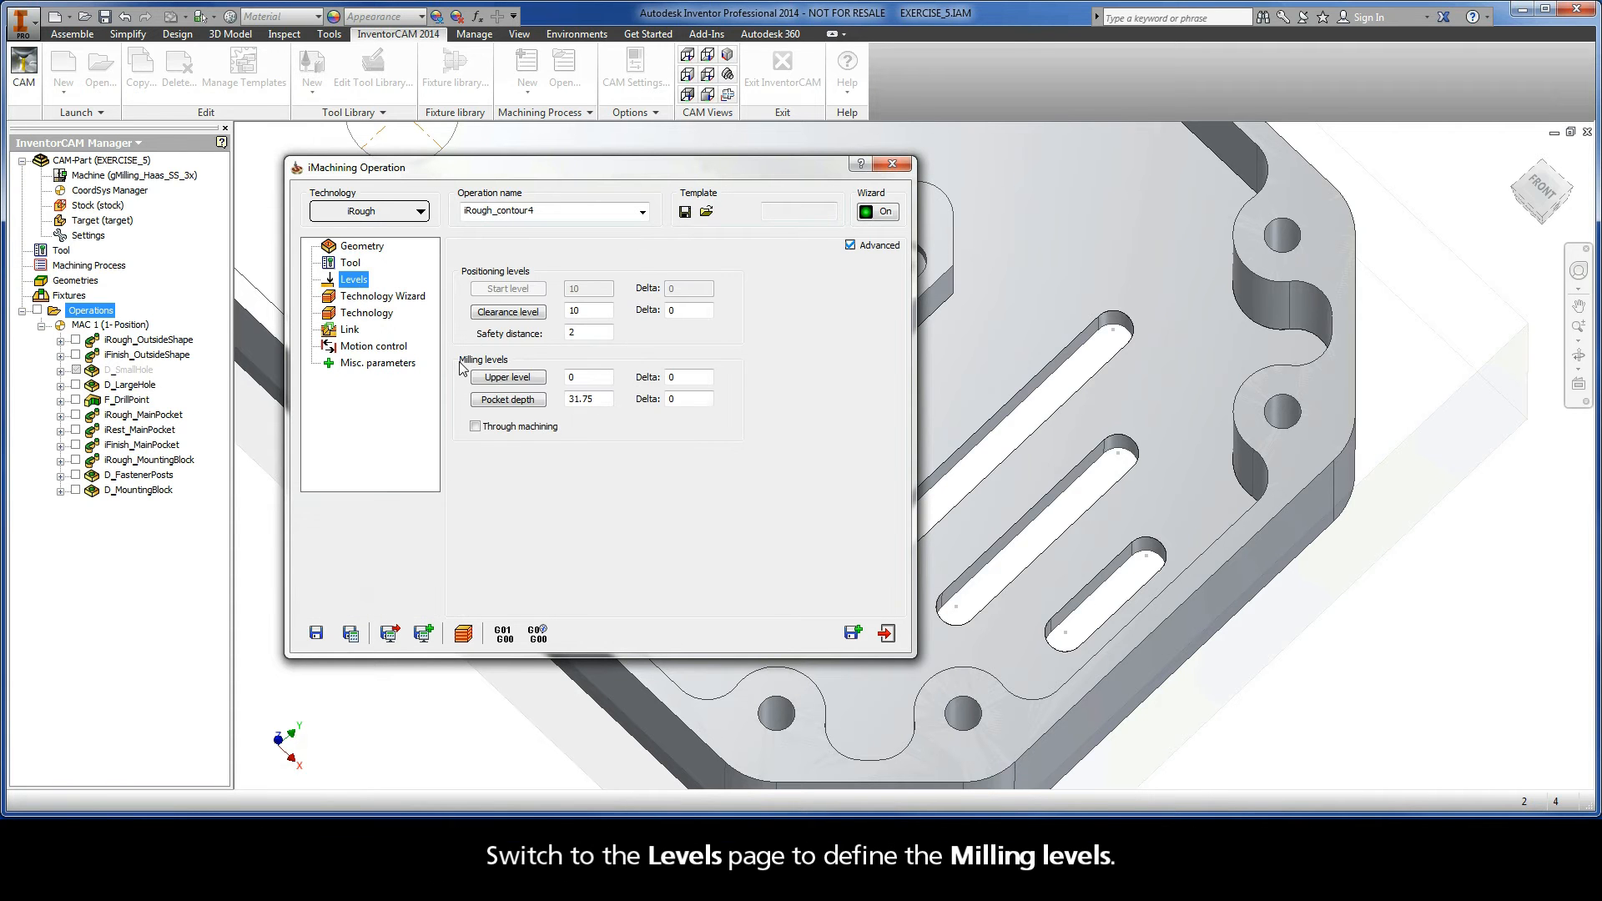
{"action": "left_click", "coordinate": [507, 377]}
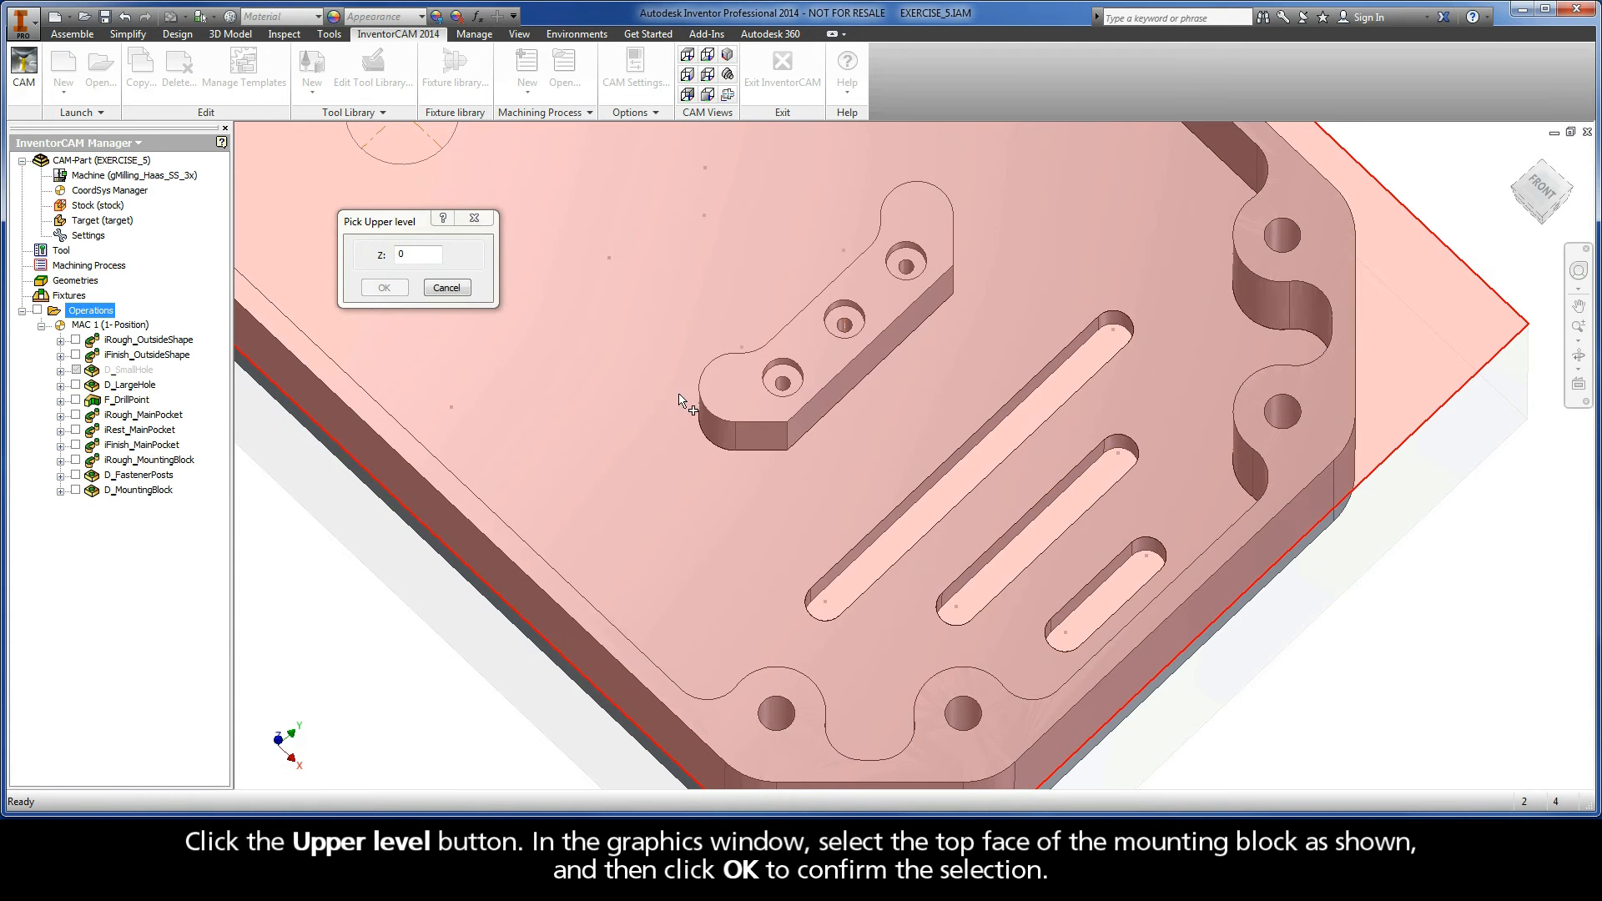
{"action": "right_click", "coordinate": [731, 391]}
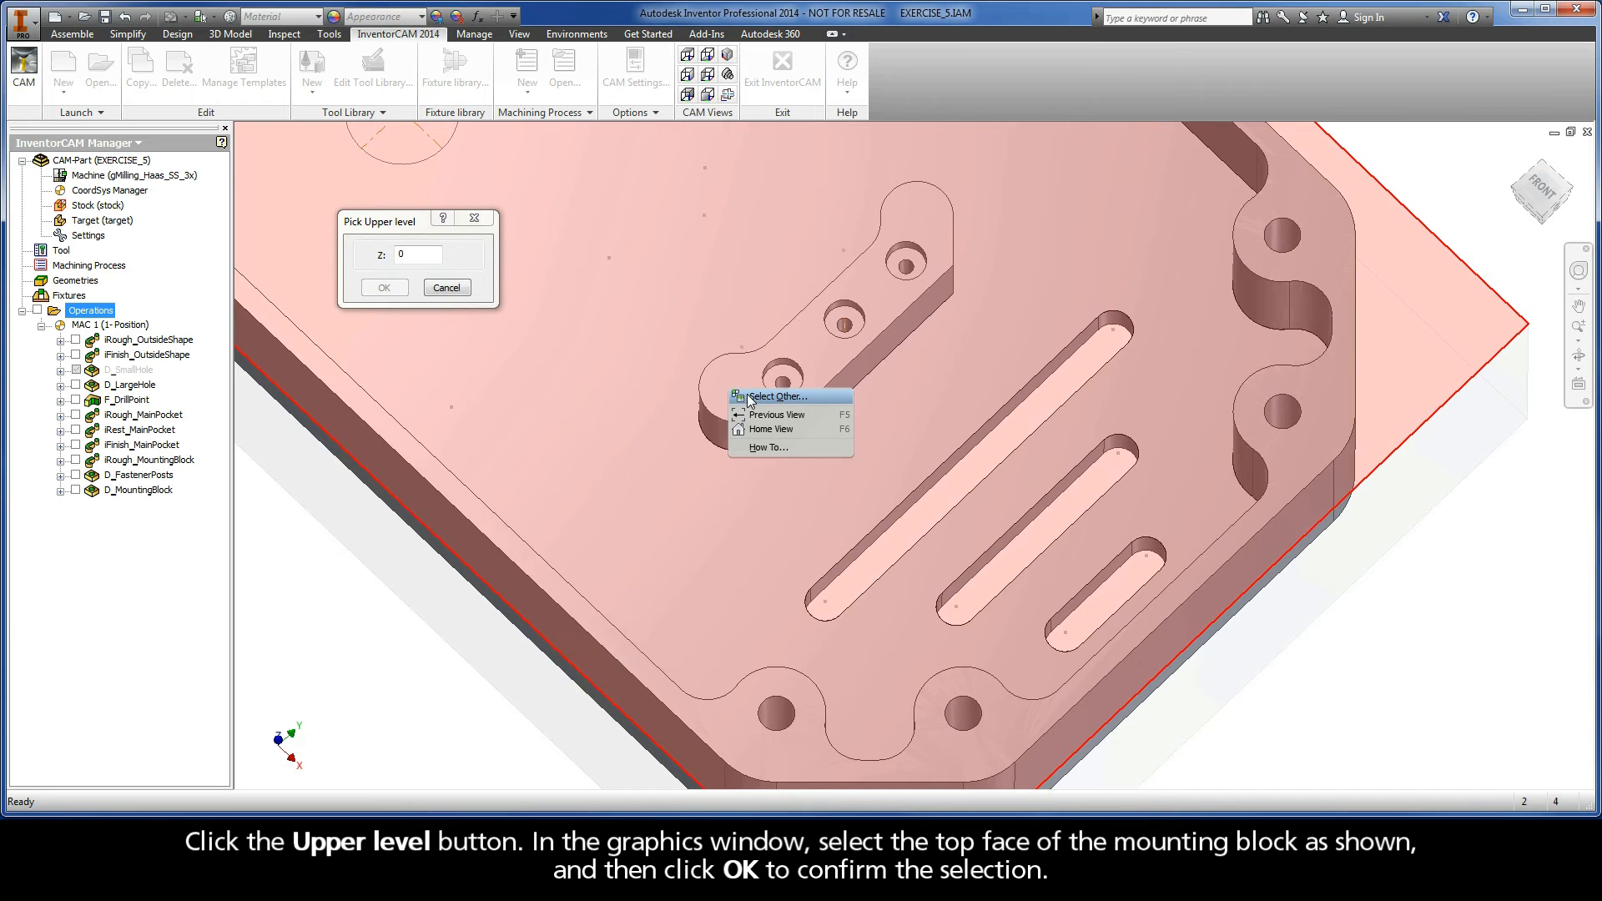
{"action": "left_click", "coordinate": [749, 396]}
{"action": "left_click", "coordinate": [748, 396]}
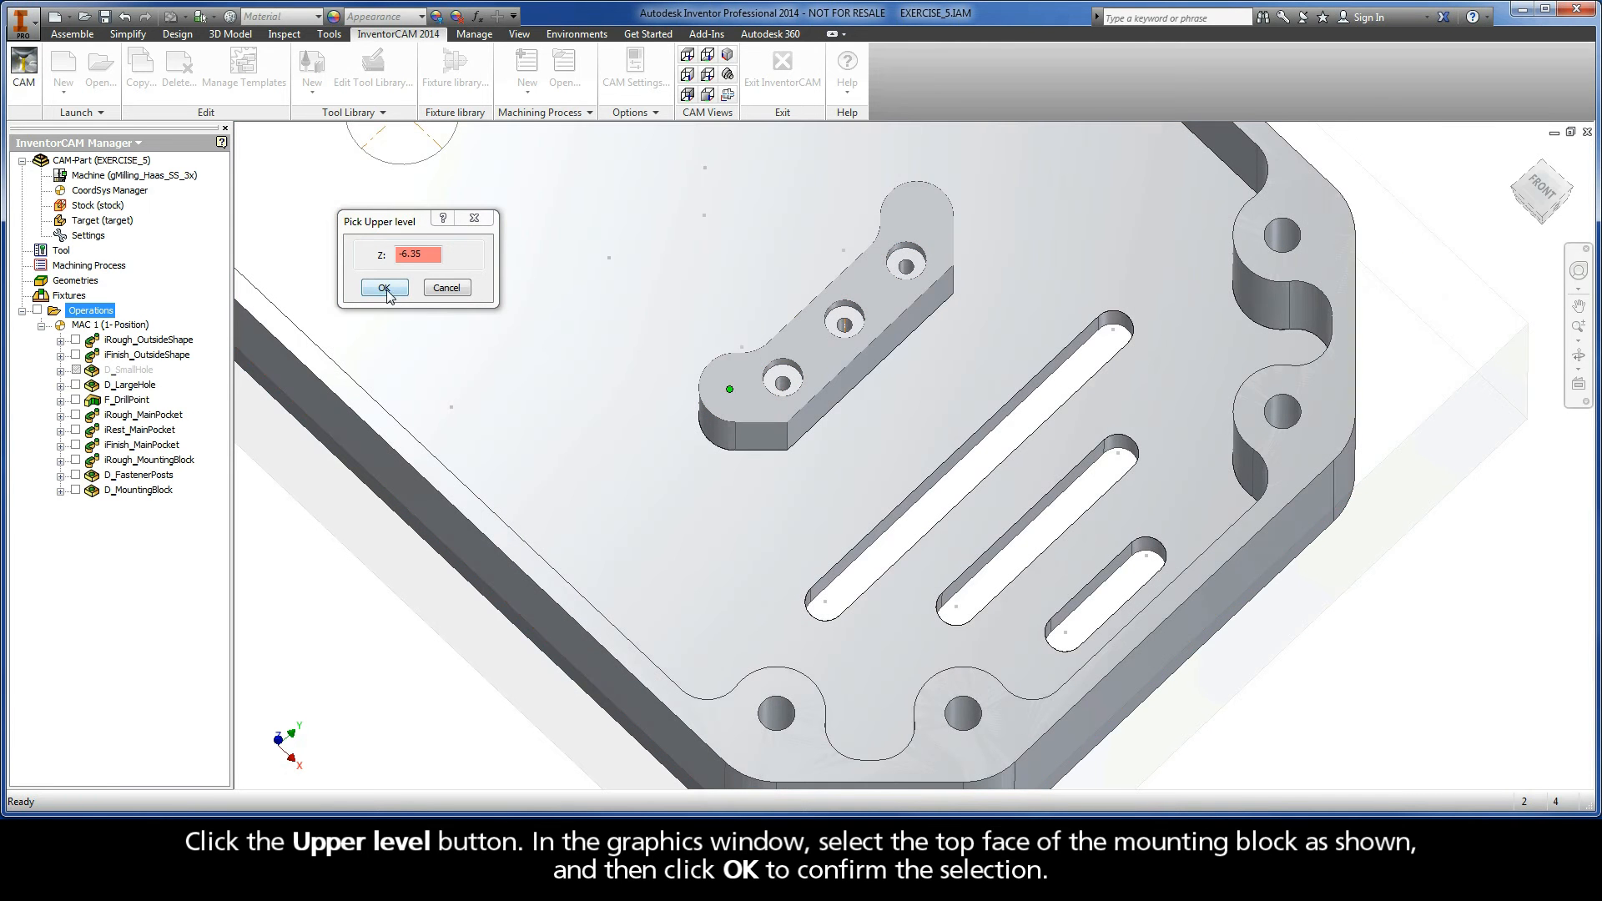
{"action": "left_click", "coordinate": [384, 288]}
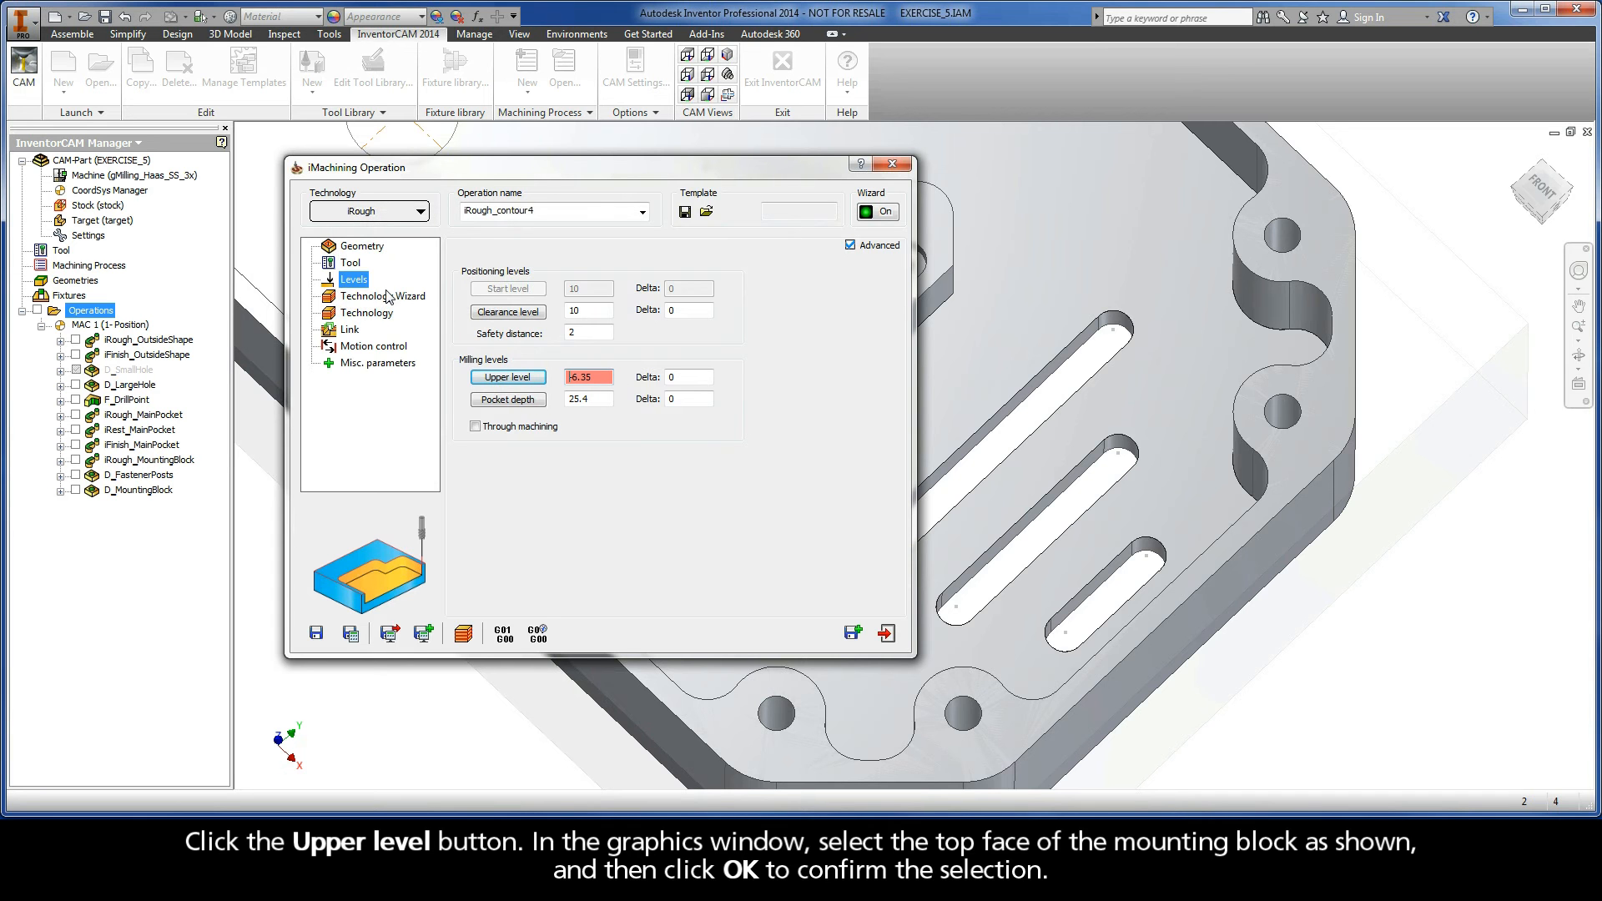
Define the pocket depth from the lower face of a counterbore hole in the mounting block
{"action": "left_click", "coordinate": [506, 400]}
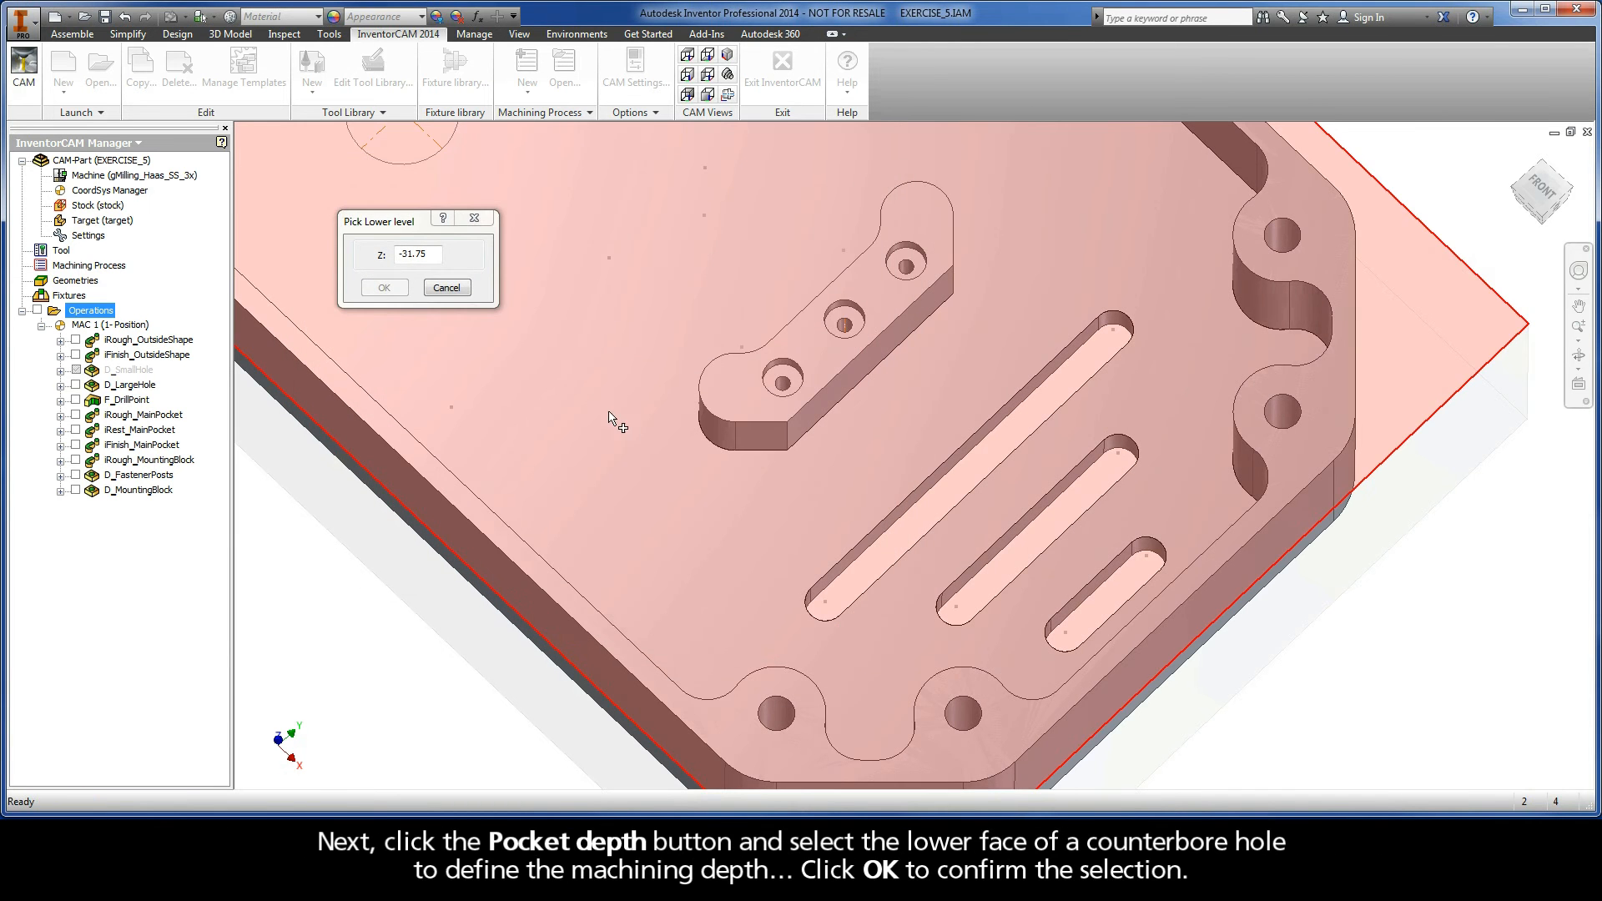
{"action": "right_click", "coordinate": [792, 380]}
{"action": "left_click", "coordinate": [805, 382]}
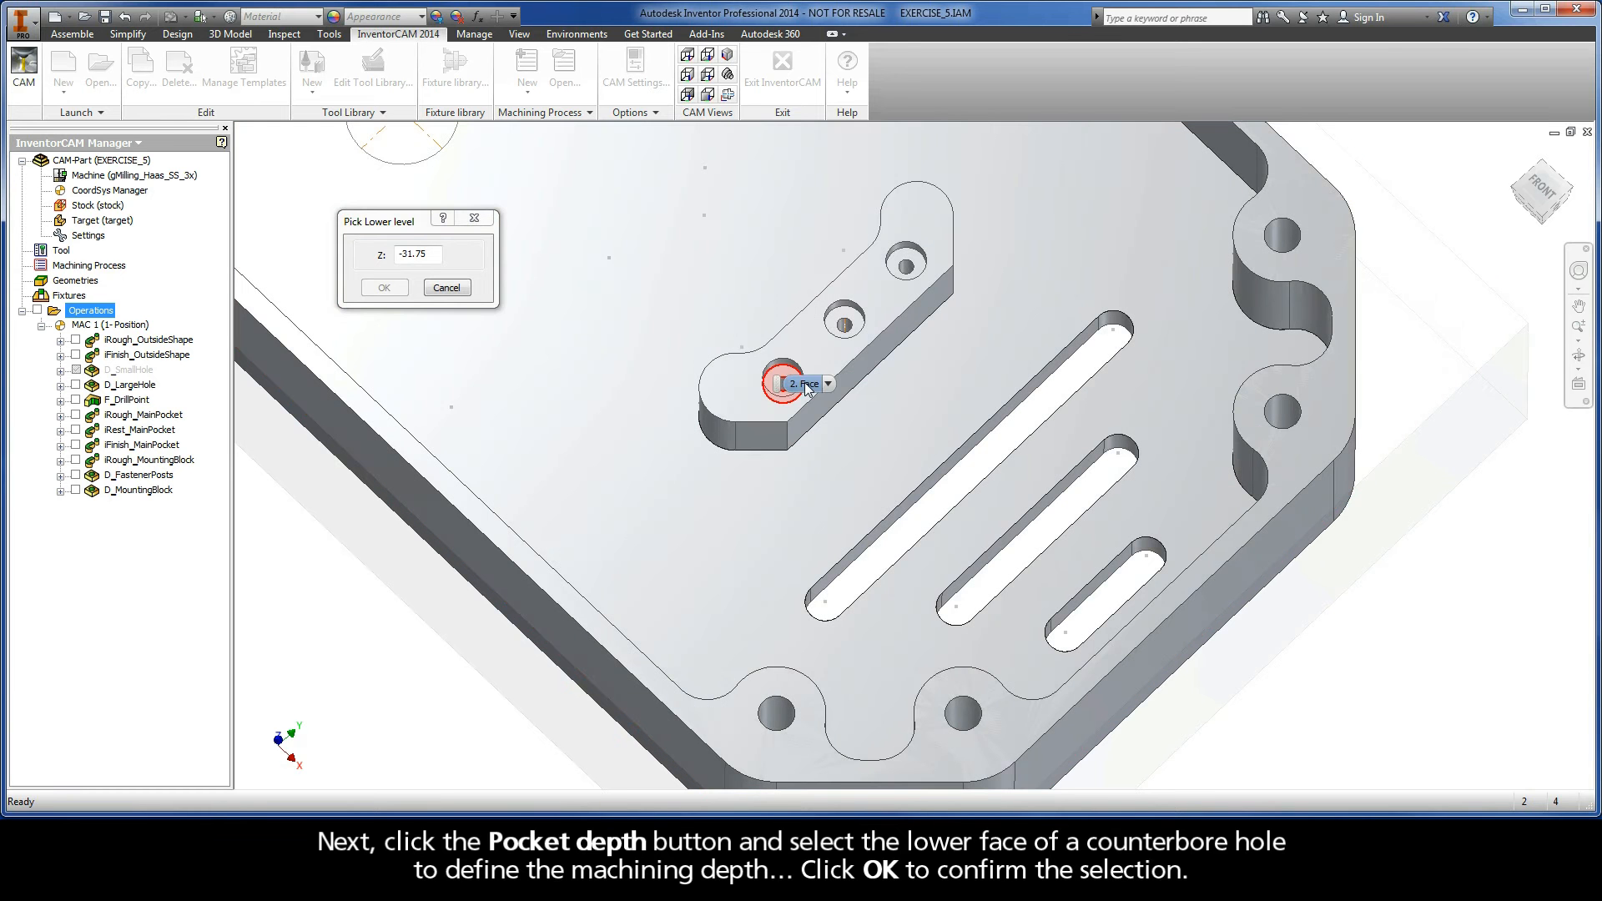
{"action": "left_click", "coordinate": [804, 382]}
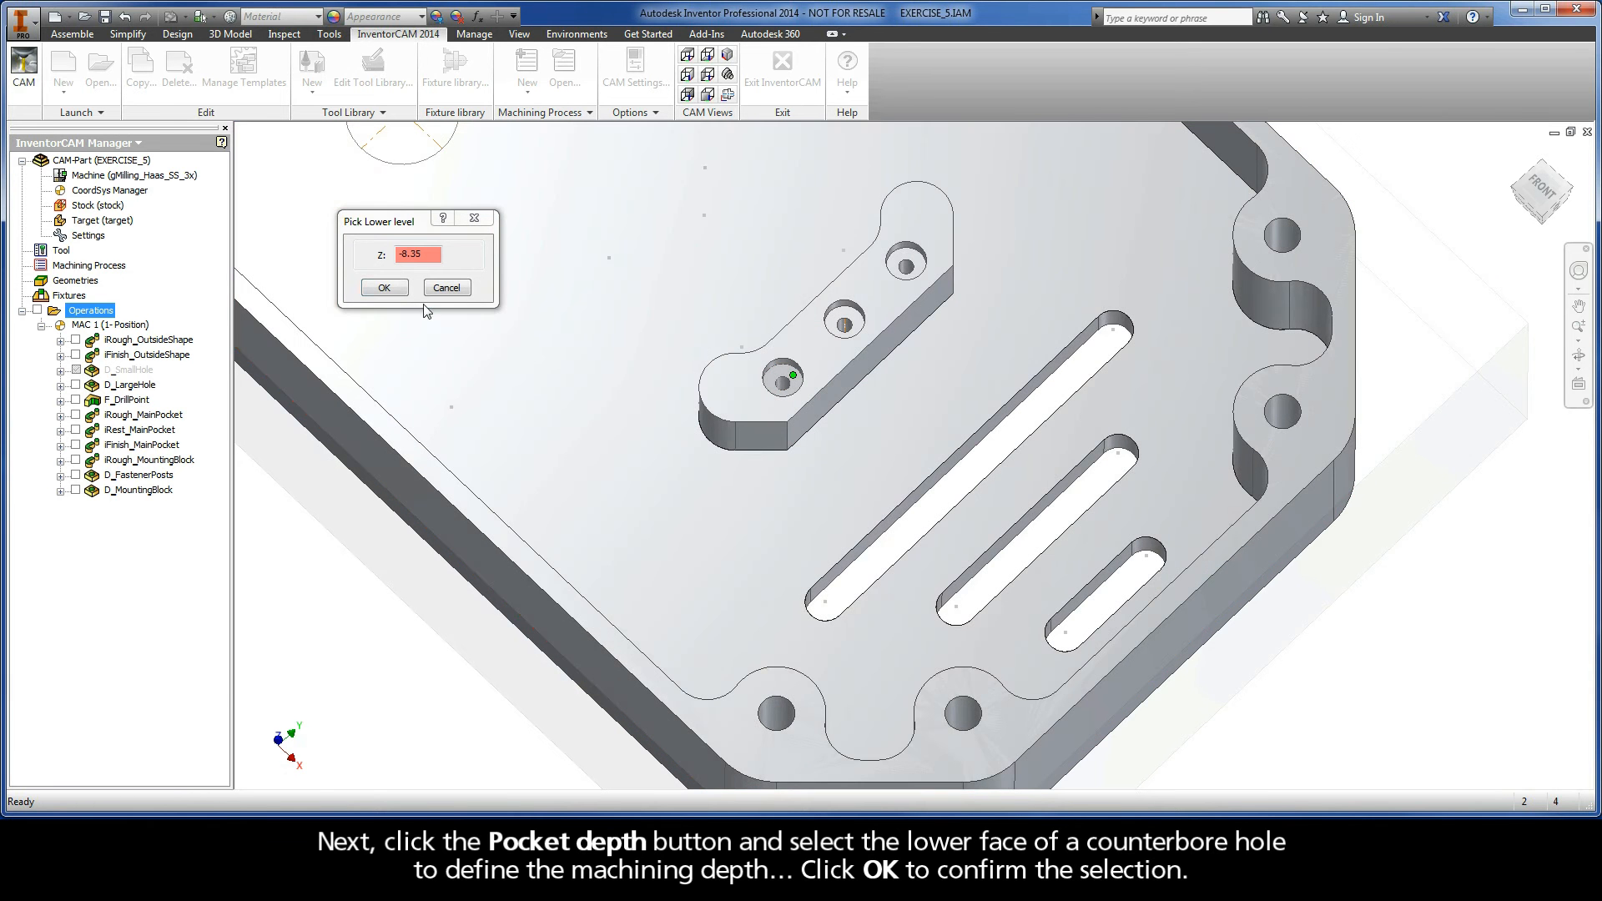
{"action": "left_click", "coordinate": [383, 290]}
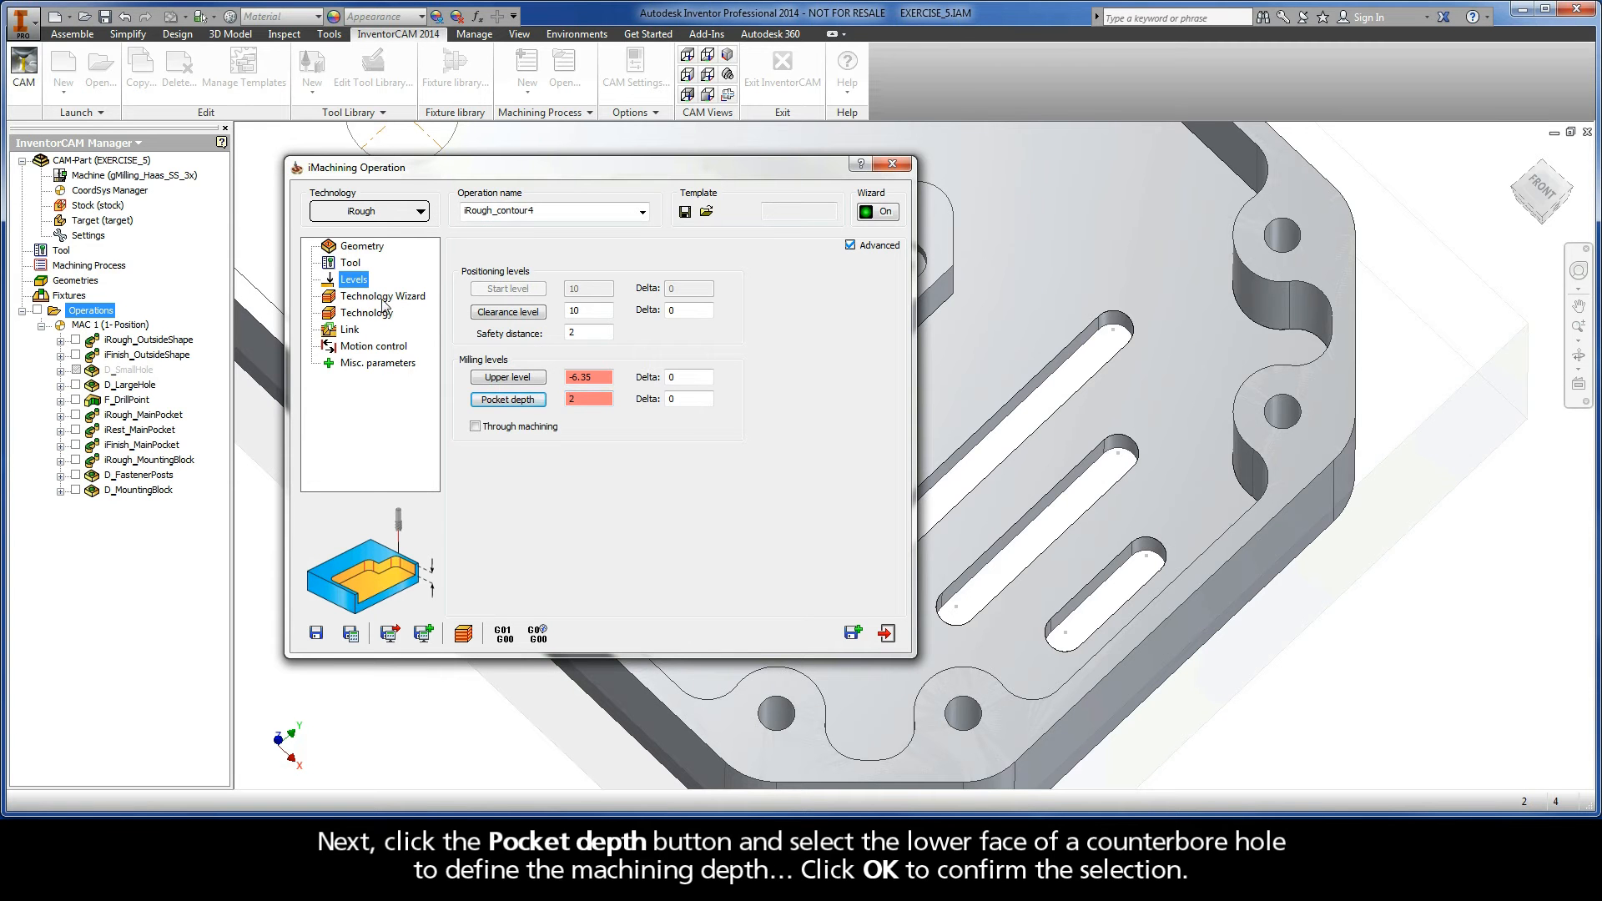
Reduce the machining level to 1 and set the wall/island offset to 0.06 mm
{"action": "left_click", "coordinate": [381, 298]}
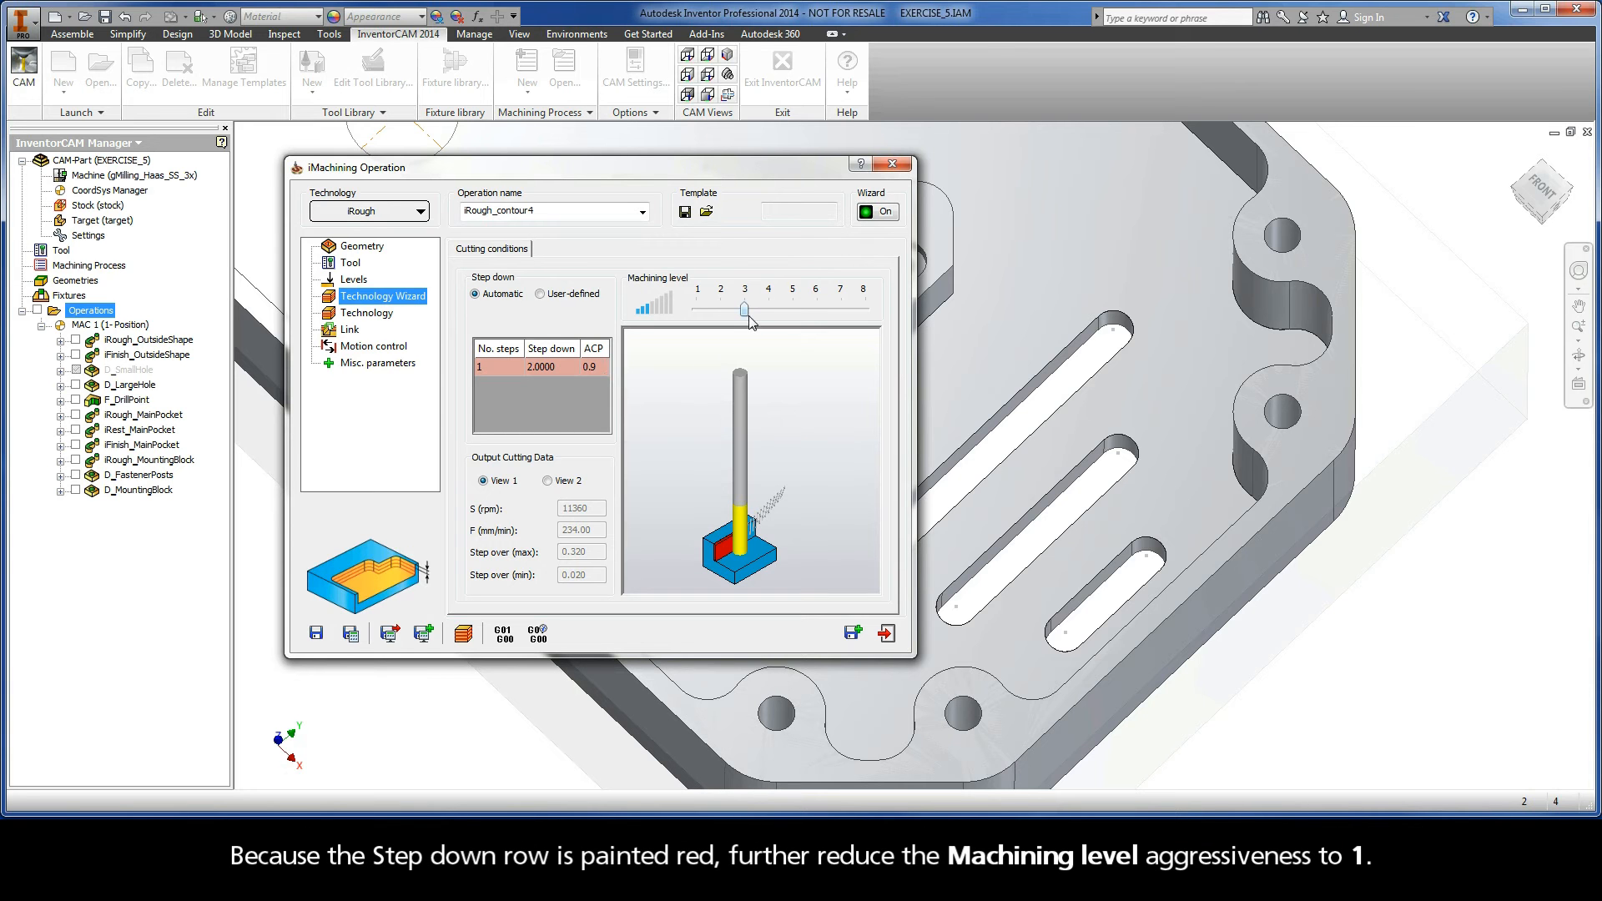
{"action": "left_click_drag", "start_coordinate": [745, 309], "coordinate": [697, 312]}
{"action": "left_click", "coordinate": [368, 317]}
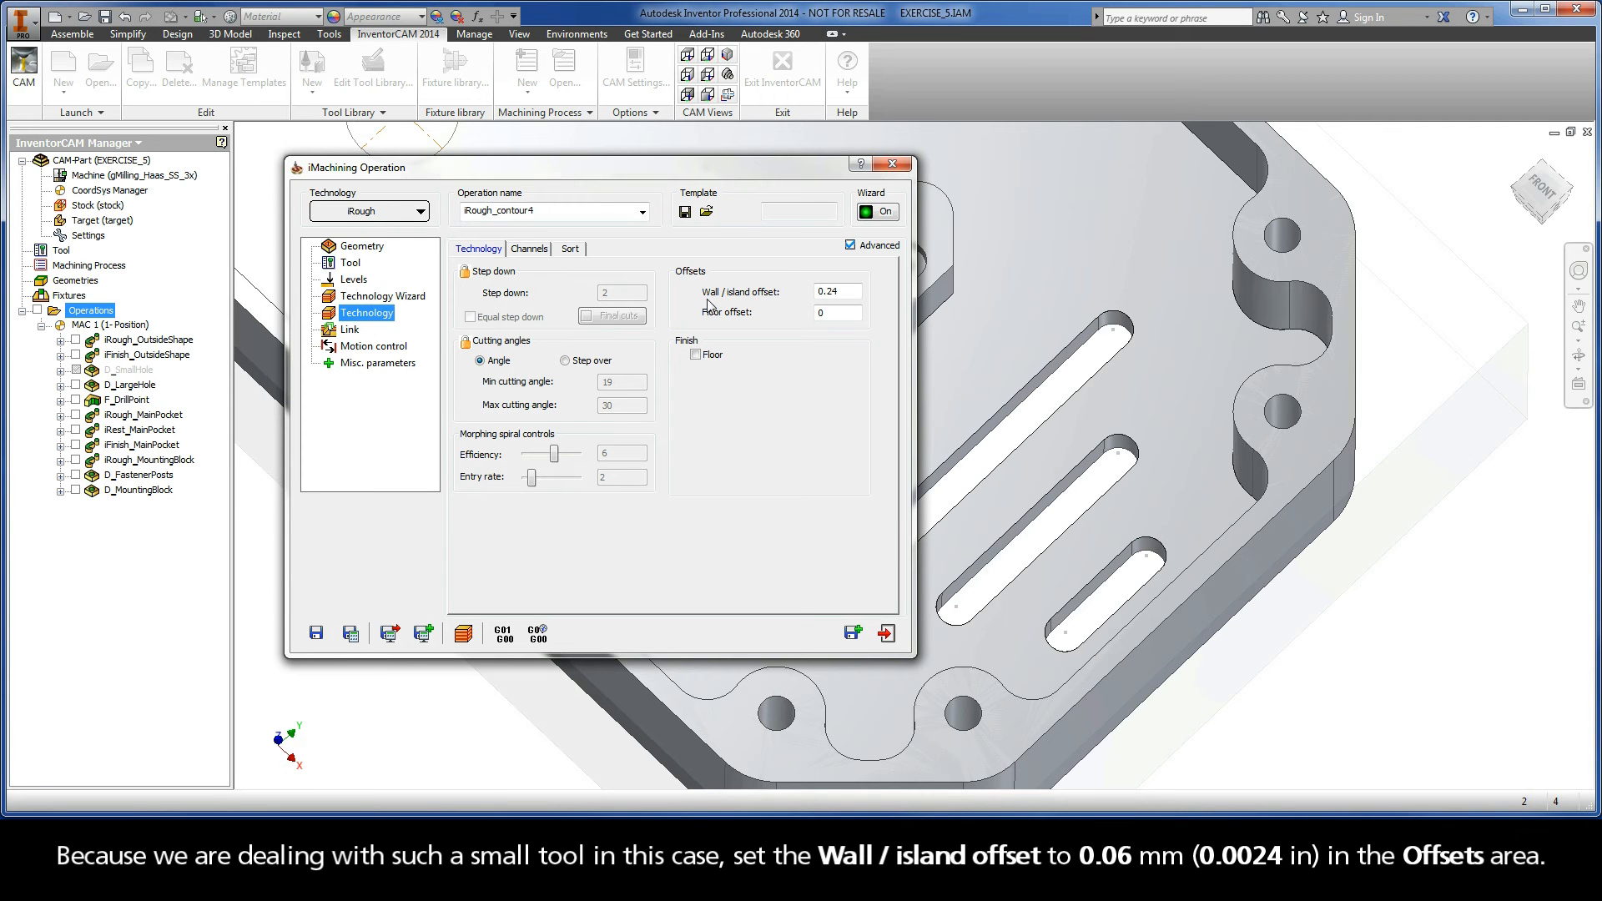
{"action": "left_click", "coordinate": [839, 292]}
{"action": "left_click_drag", "start_coordinate": [838, 292], "coordinate": [828, 293]}
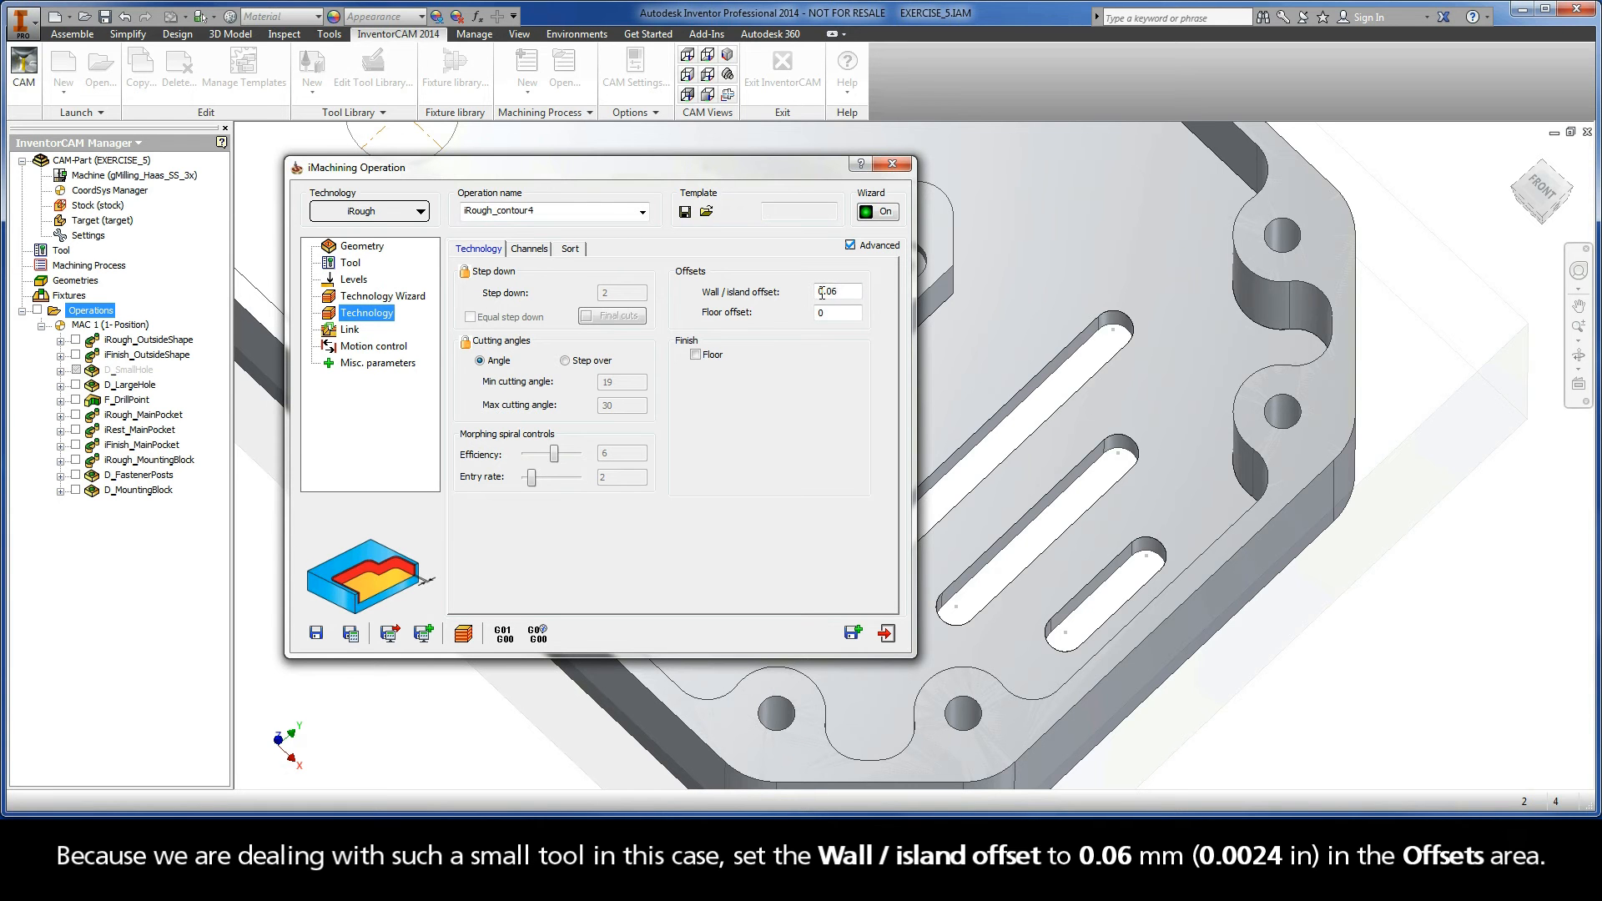
Enable the use of pre-drilling operations and select D_MountingBlock as the drill operation for tool entry
{"action": "left_click", "coordinate": [351, 330]}
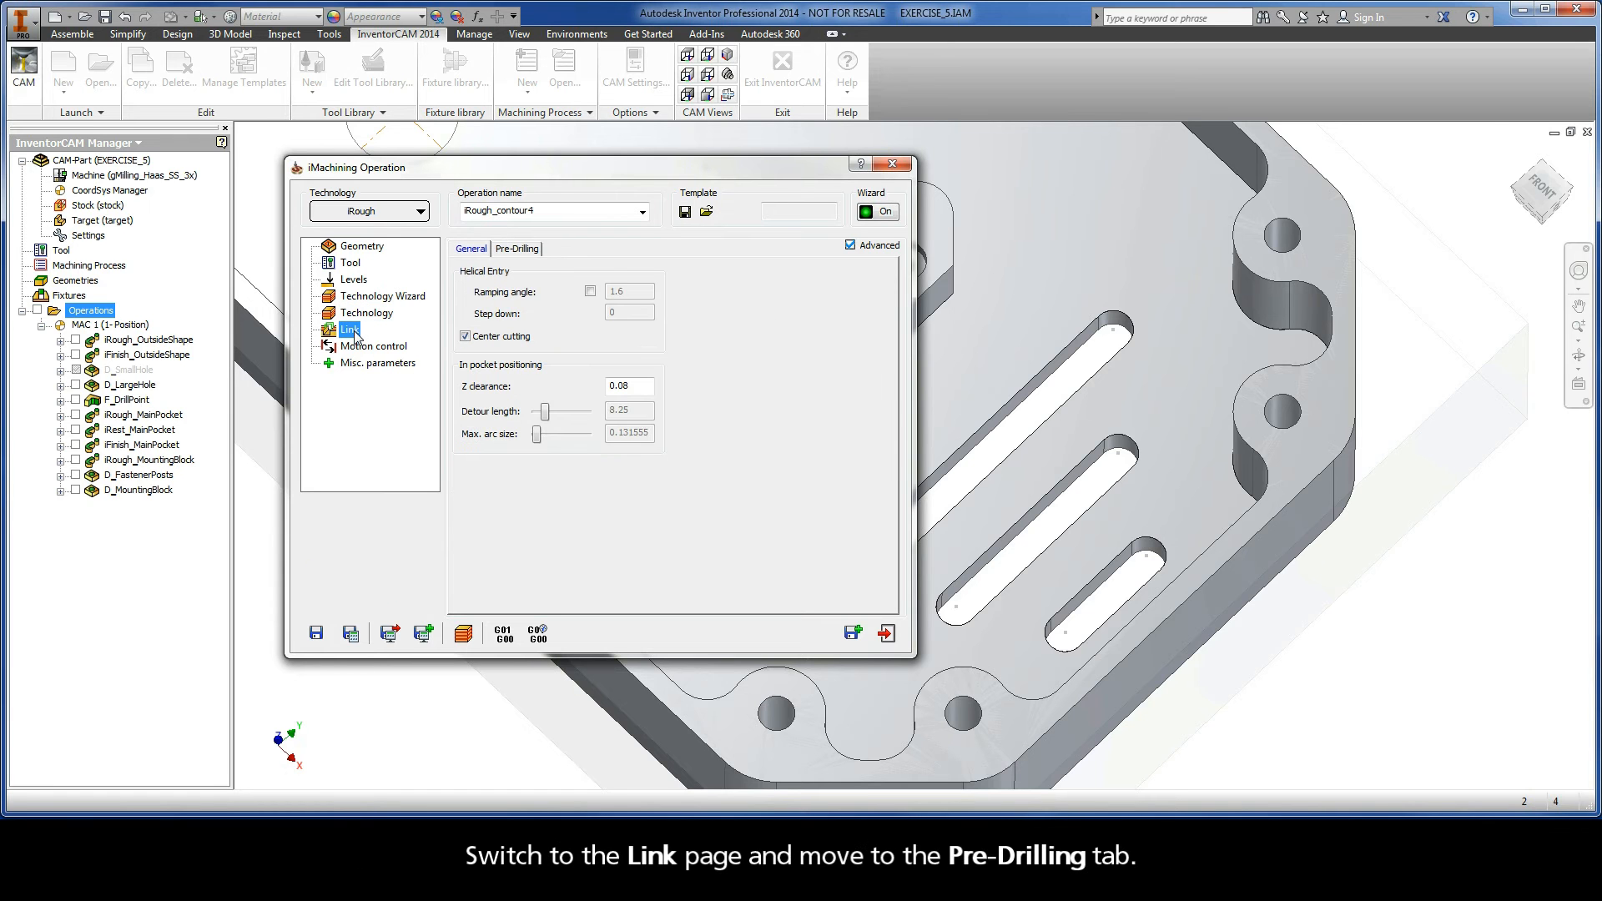
{"action": "left_click", "coordinate": [513, 255]}
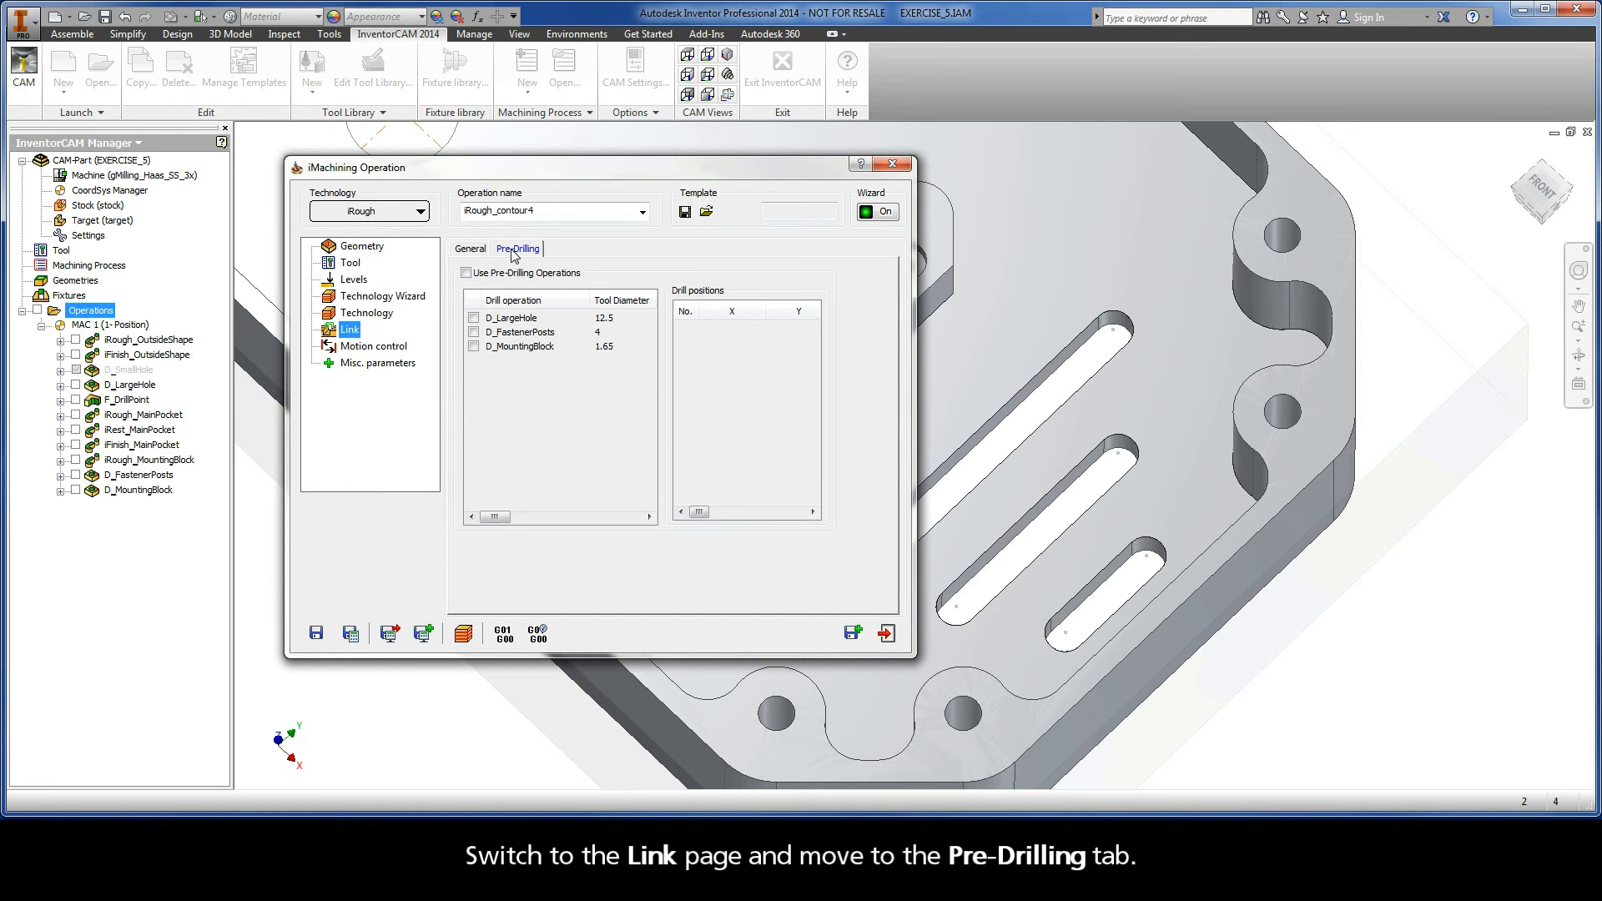
{"action": "left_click", "coordinate": [466, 274]}
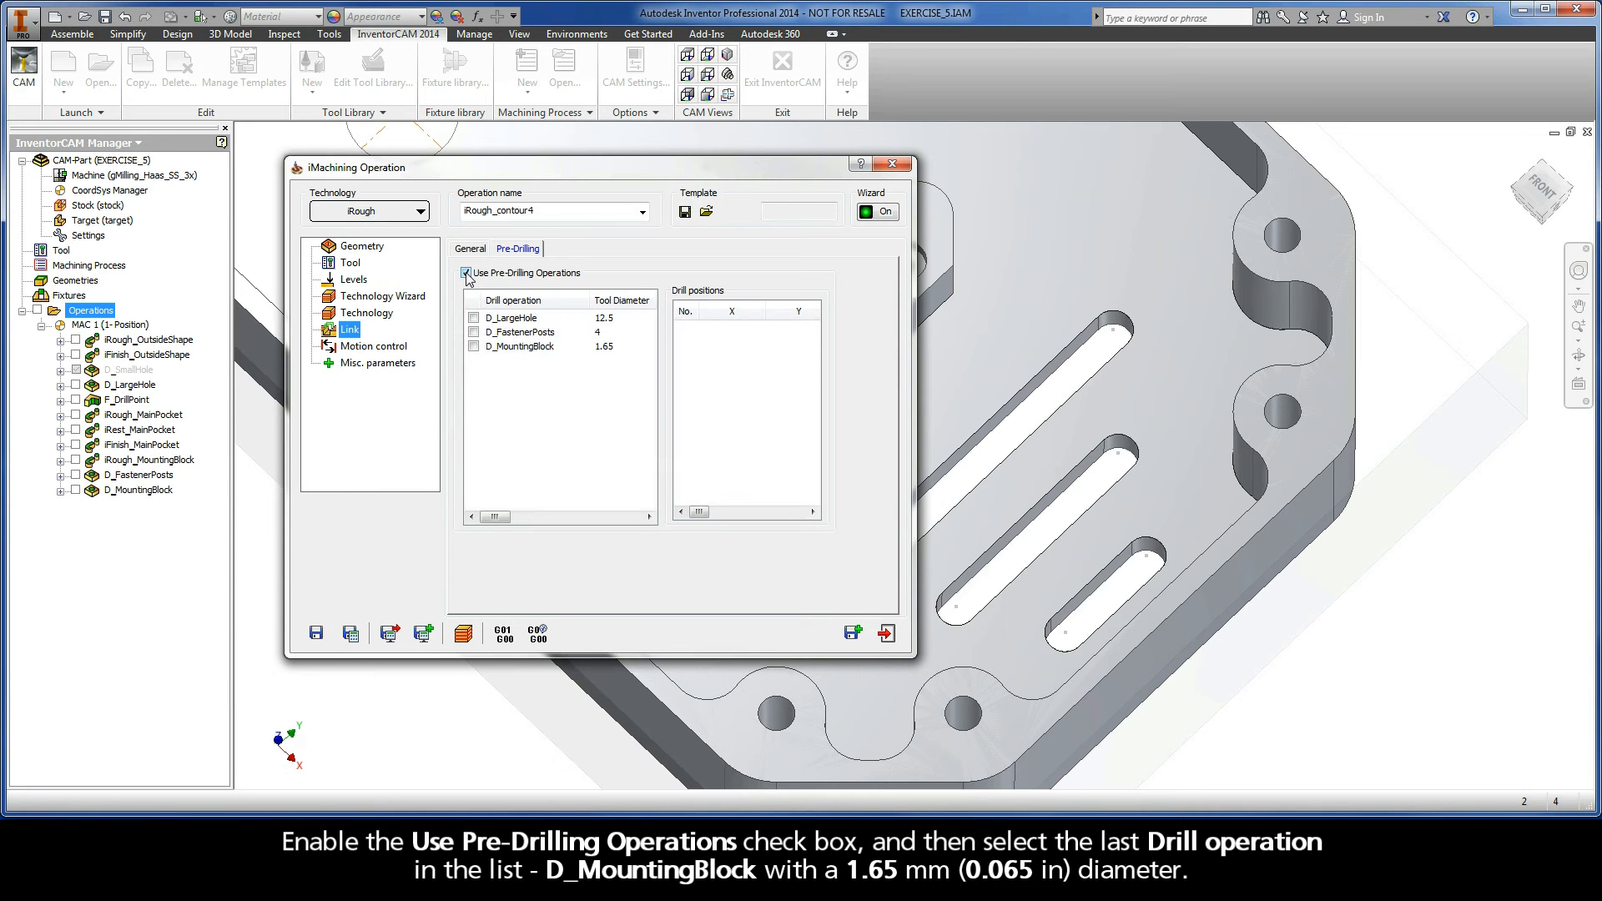
{"action": "left_click", "coordinate": [474, 347]}
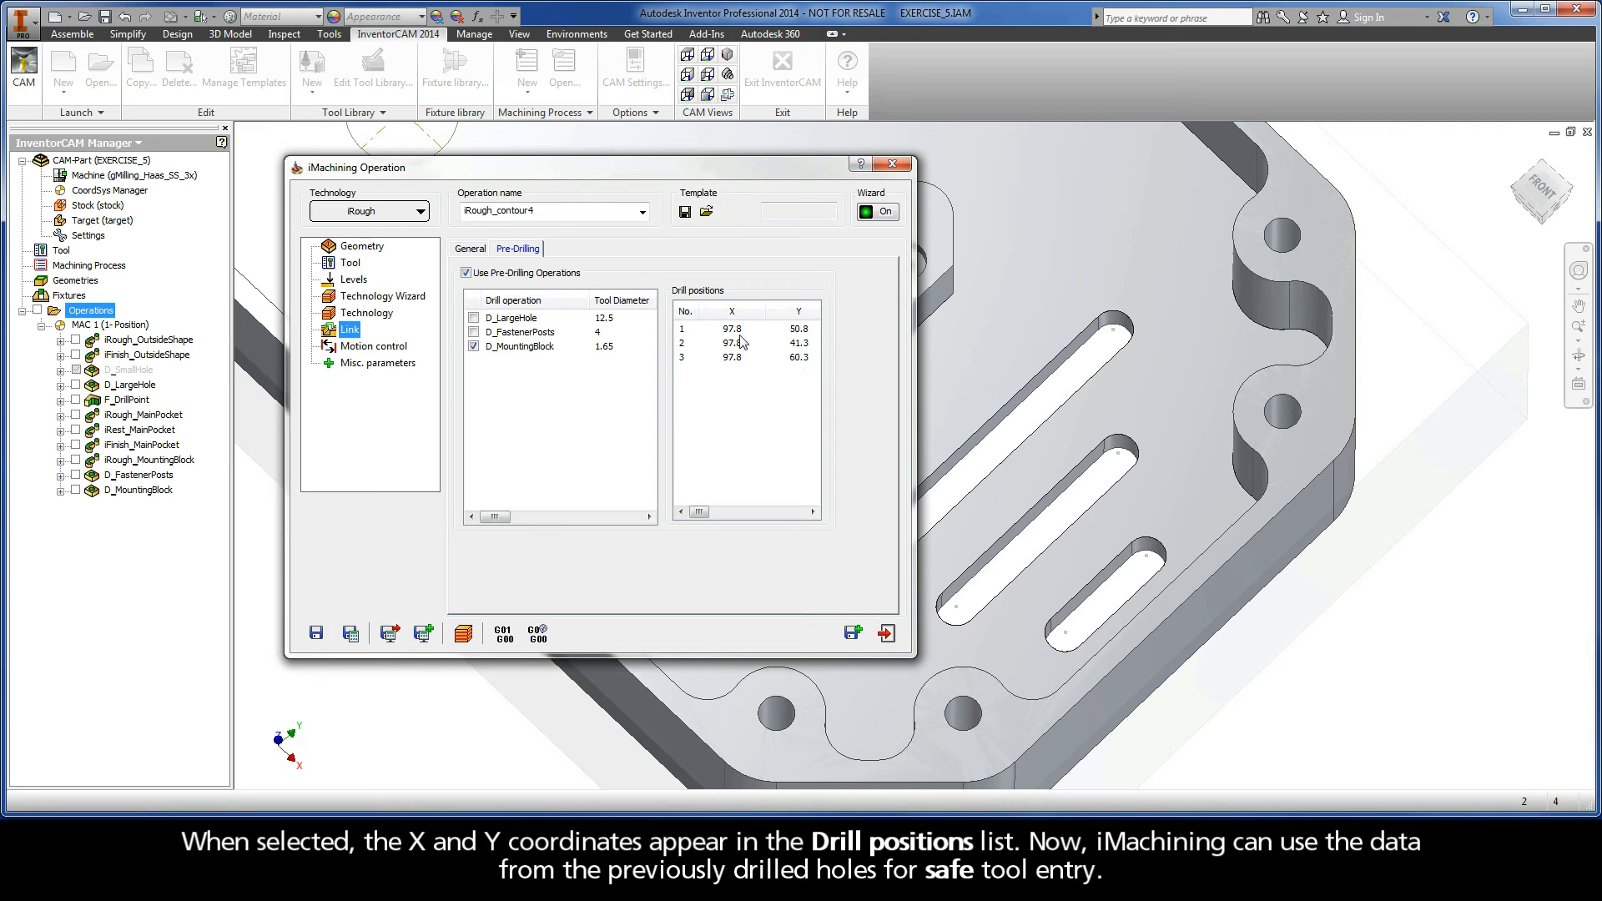
Rename the operation as iRough_Counterbores, then save and calculate it
{"action": "double_click", "coordinate": [542, 211]}
{"action": "left_click", "coordinate": [542, 211]}
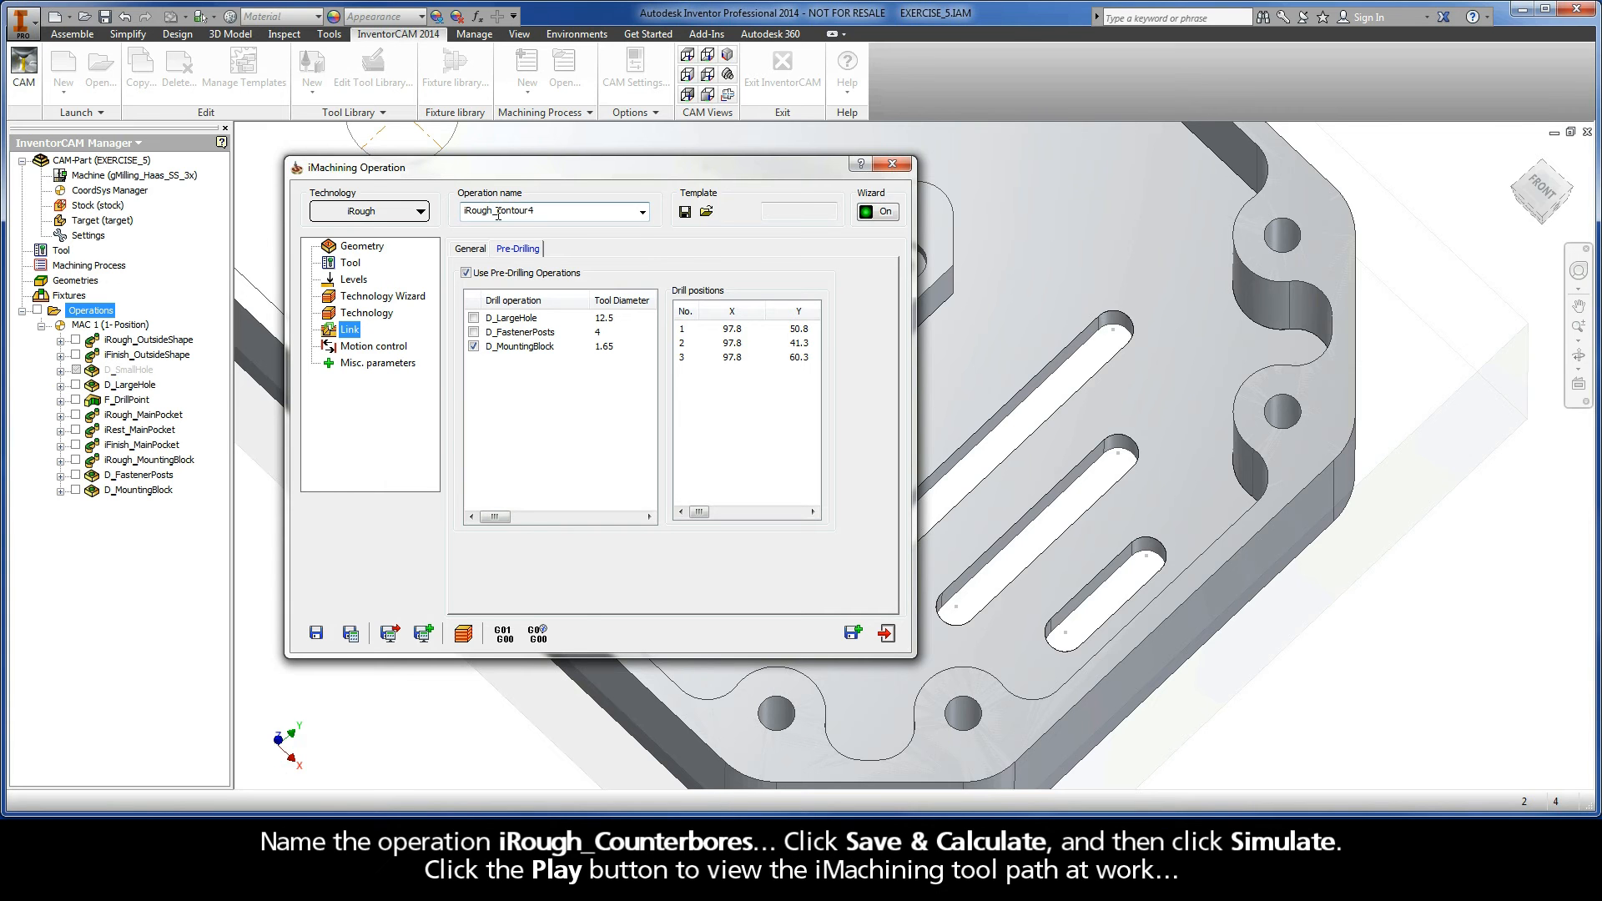
{"action": "left_click_drag", "start_coordinate": [497, 211], "coordinate": [538, 212]}
{"action": "type", "text": "C"}
{"action": "left_click", "coordinate": [351, 634]}
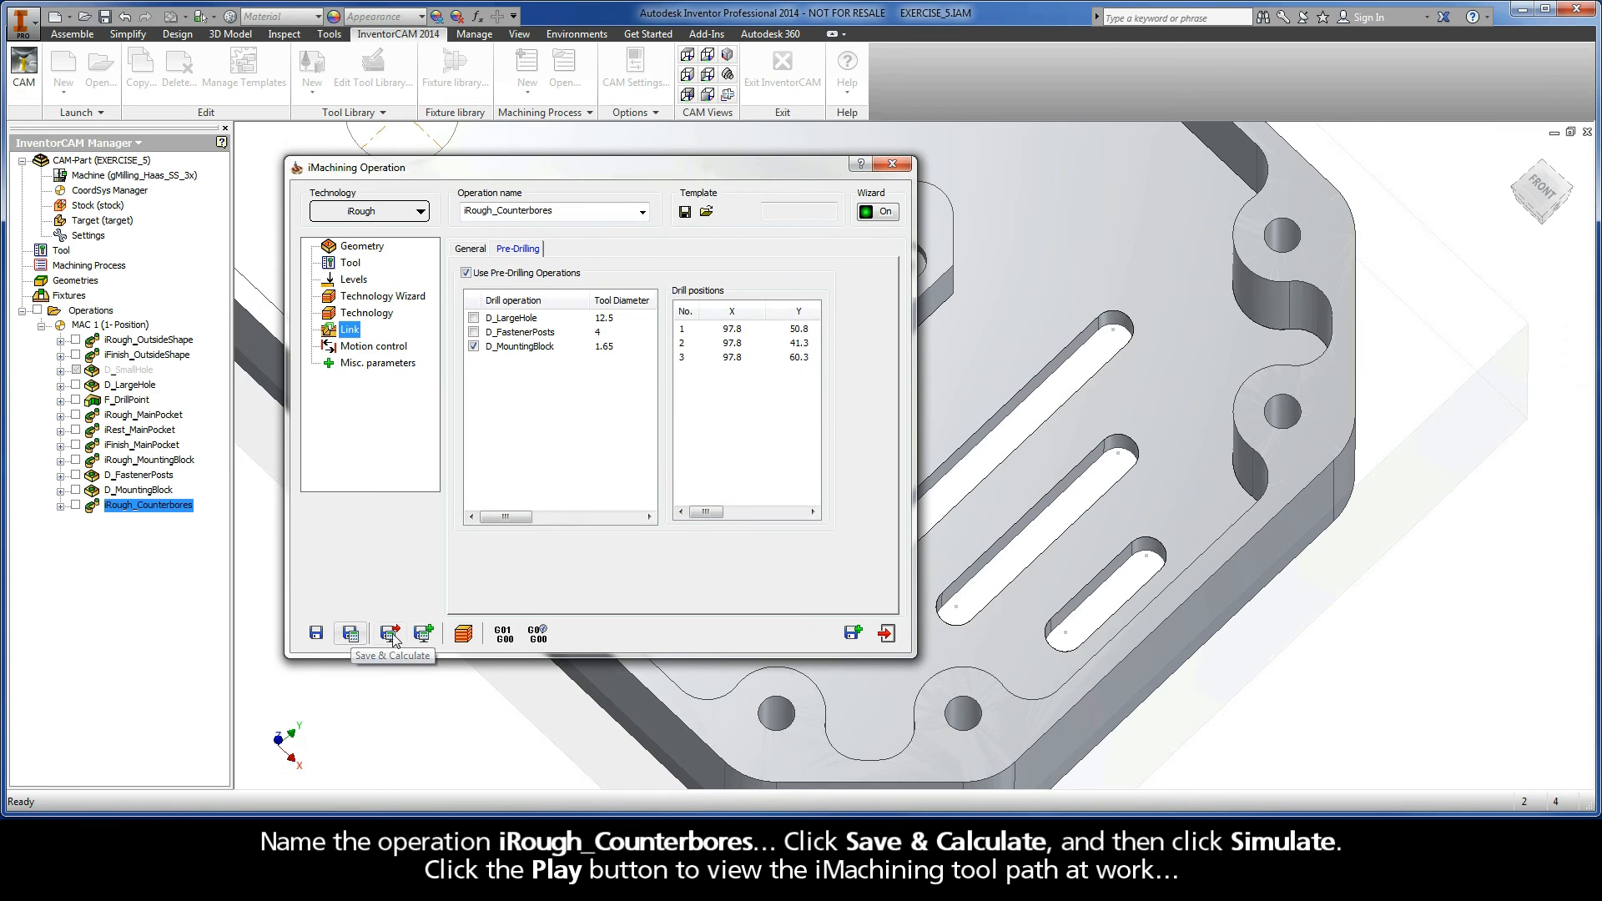
Simulate the iRough_Counterbores tool path in Host CAD mode, raising the simulation speed during playback
{"action": "left_click", "coordinate": [463, 634]}
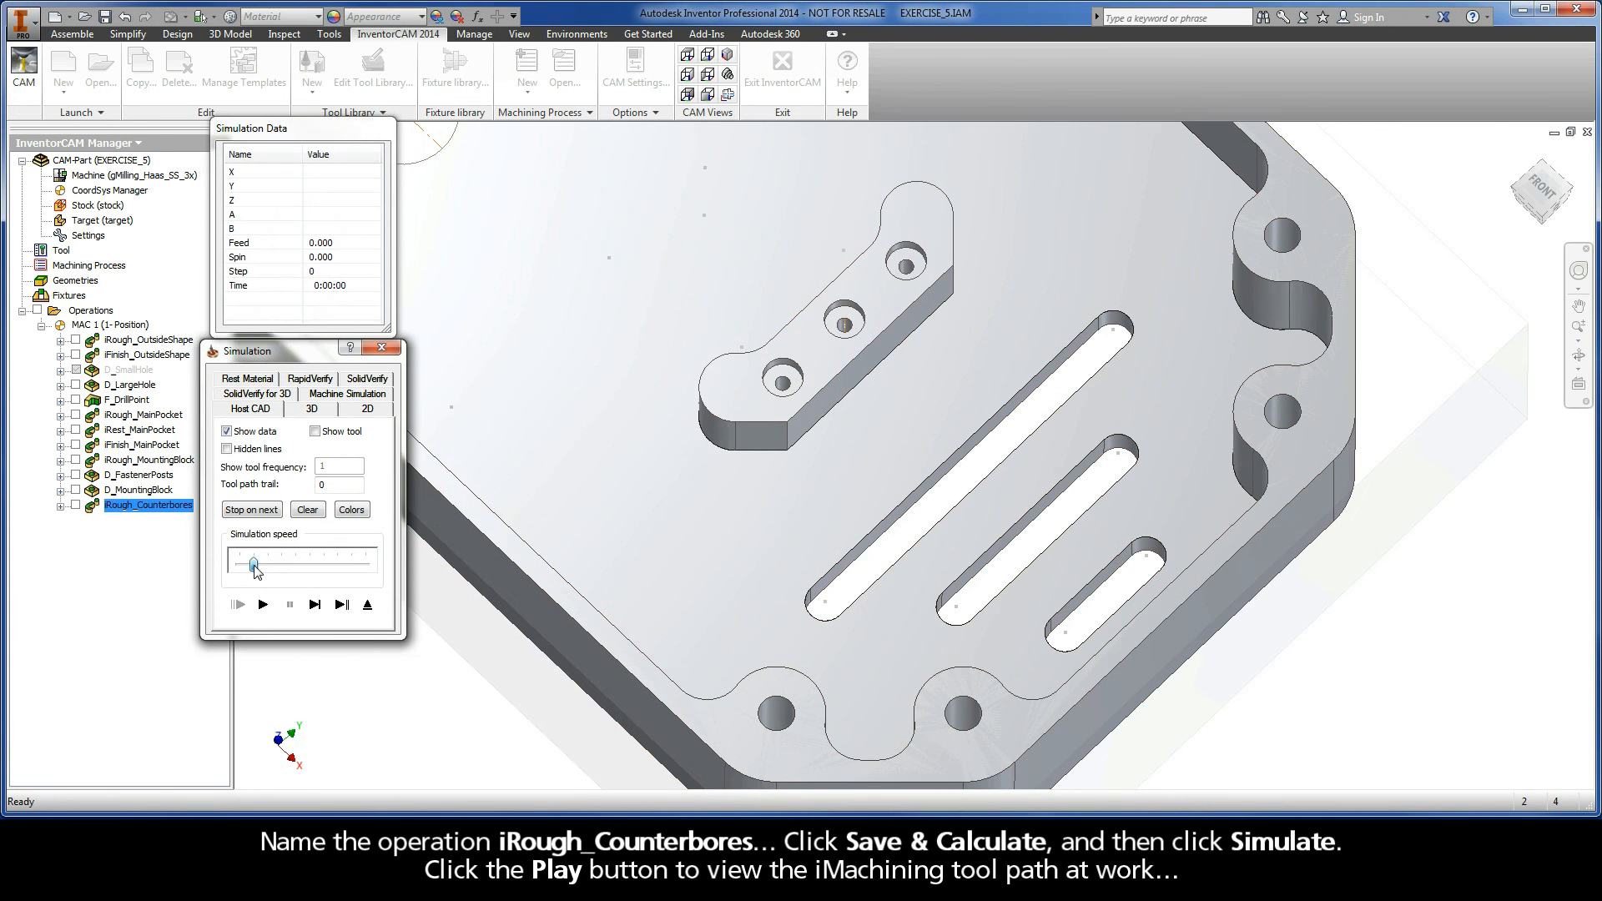
{"action": "left_click", "coordinate": [264, 606]}
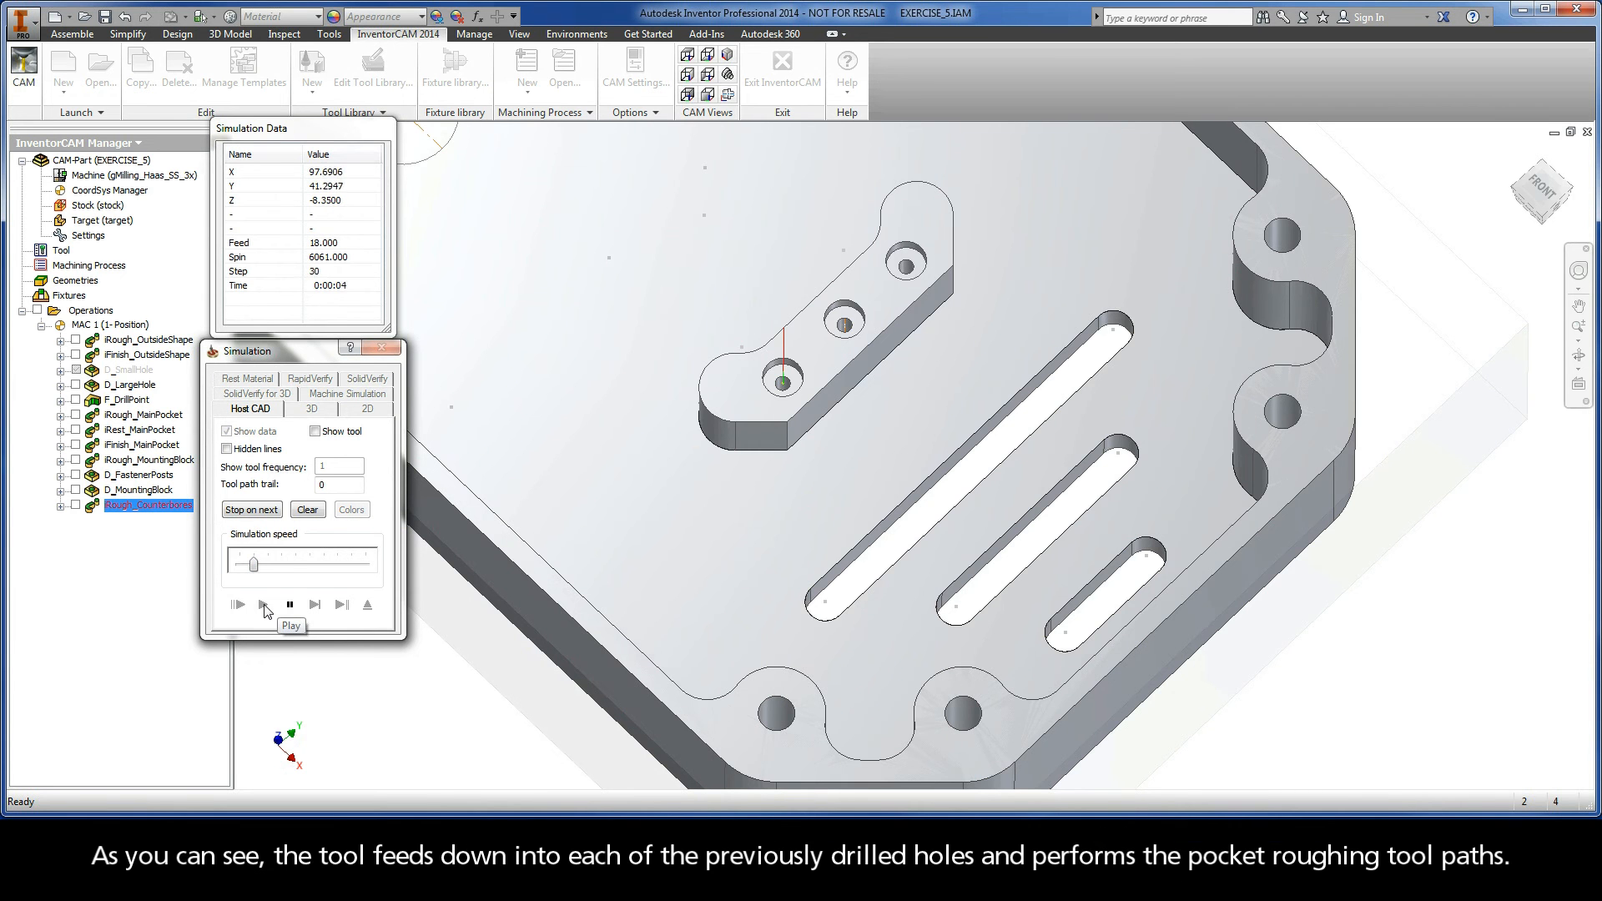
{"action": "left_click_drag", "start_coordinate": [254, 566], "coordinate": [309, 569]}
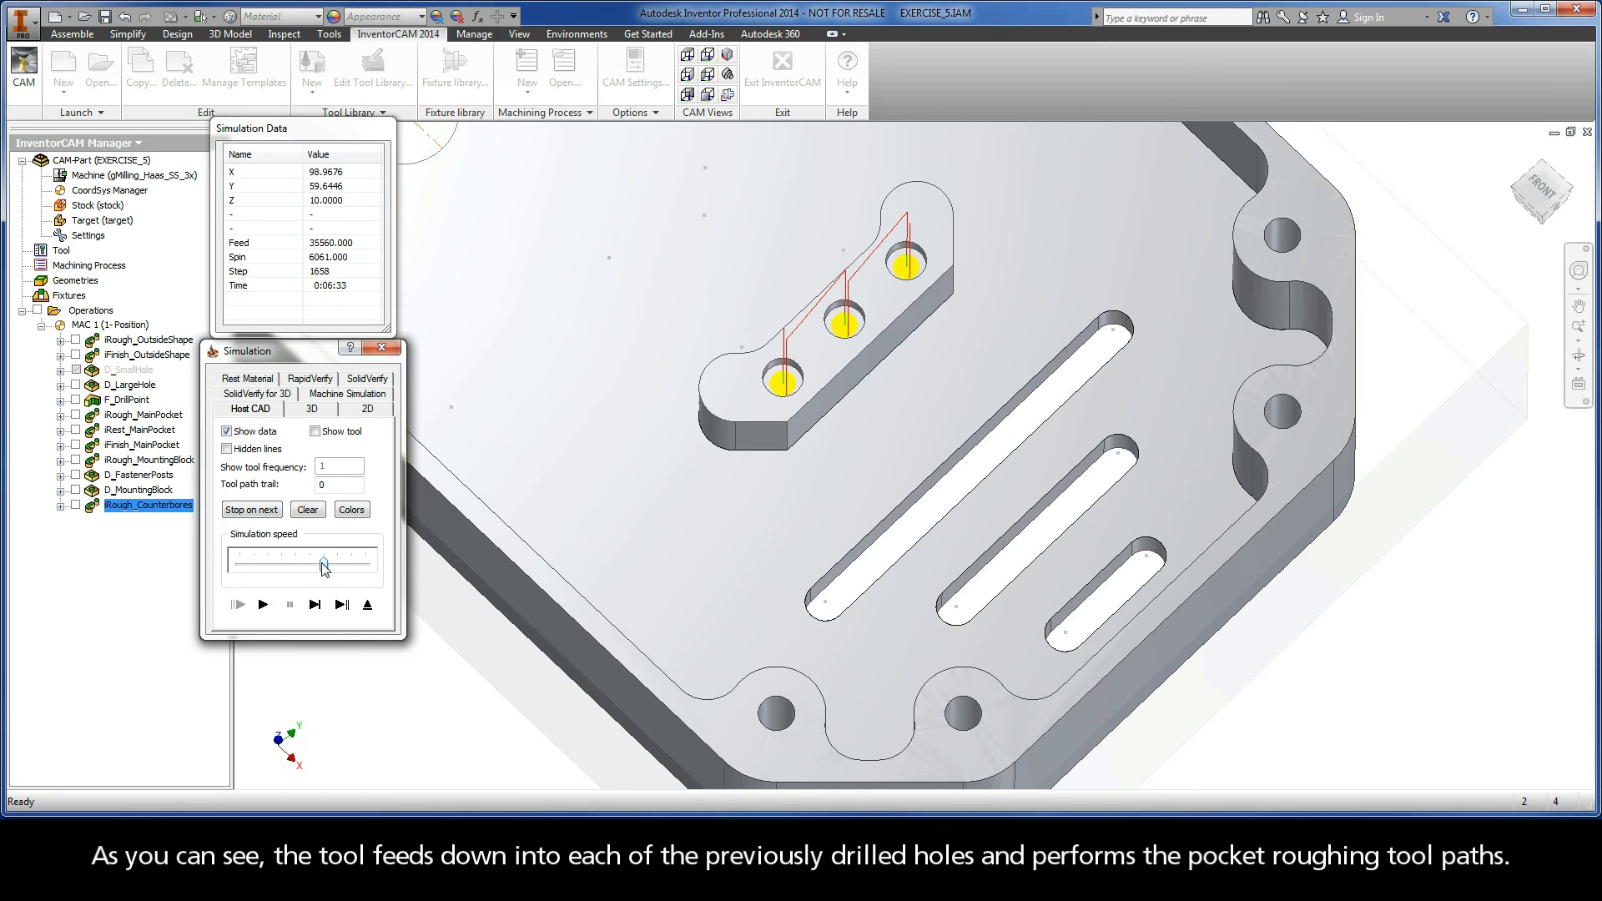
Exit the simulation, save and copy the iRough_Counterbores operation, and change the copy's technology to iFinish
{"action": "left_click", "coordinate": [368, 605]}
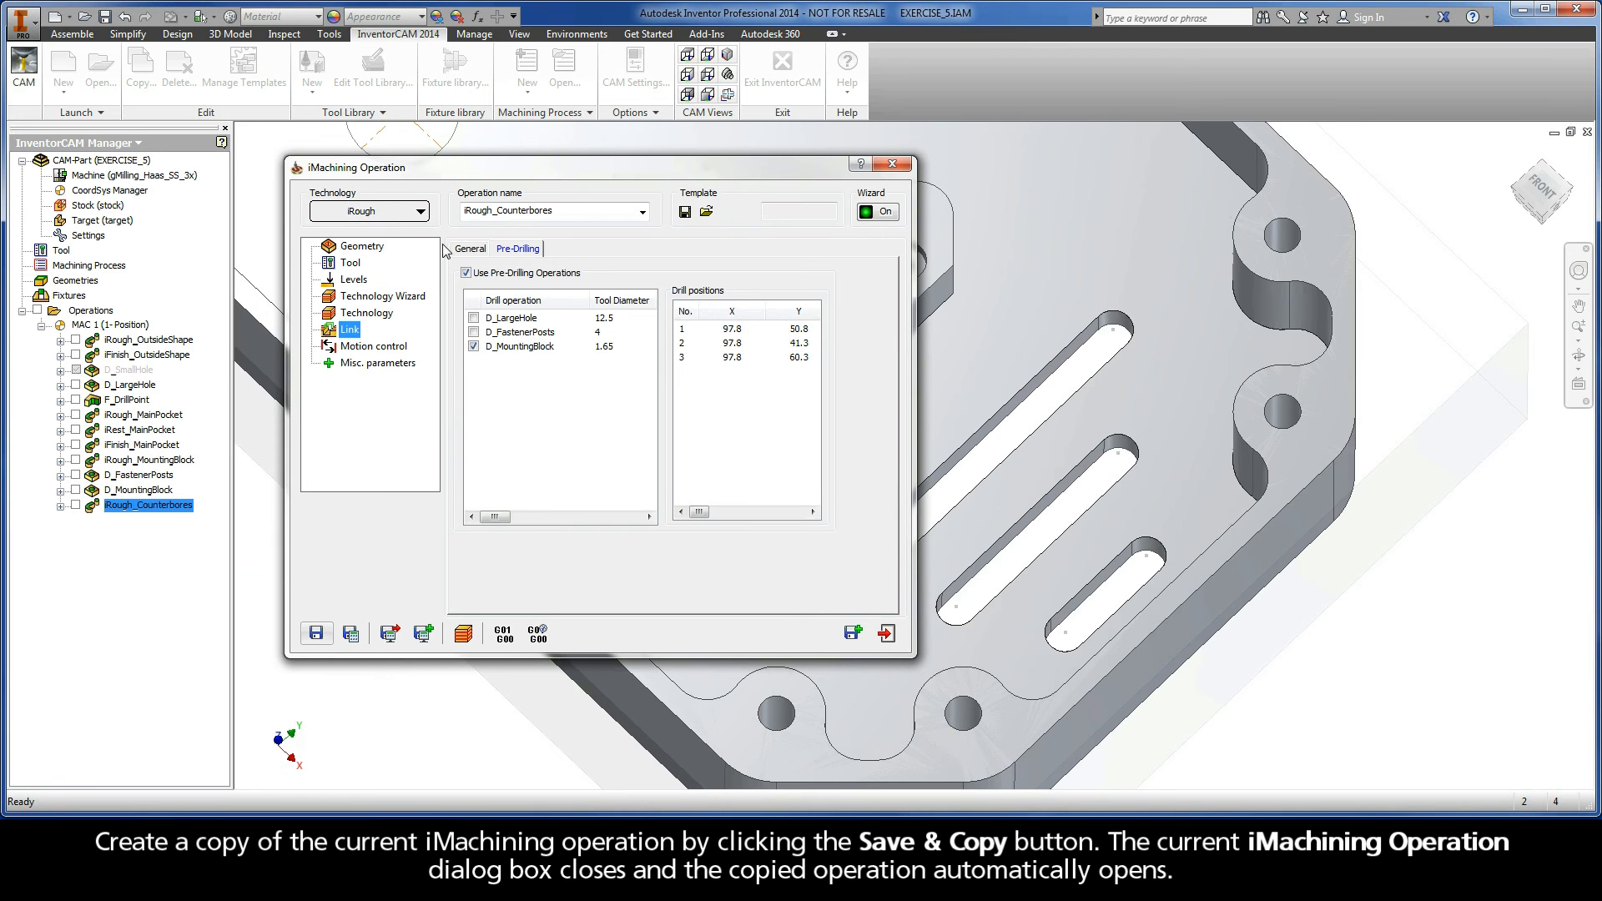
{"action": "left_click", "coordinate": [853, 634]}
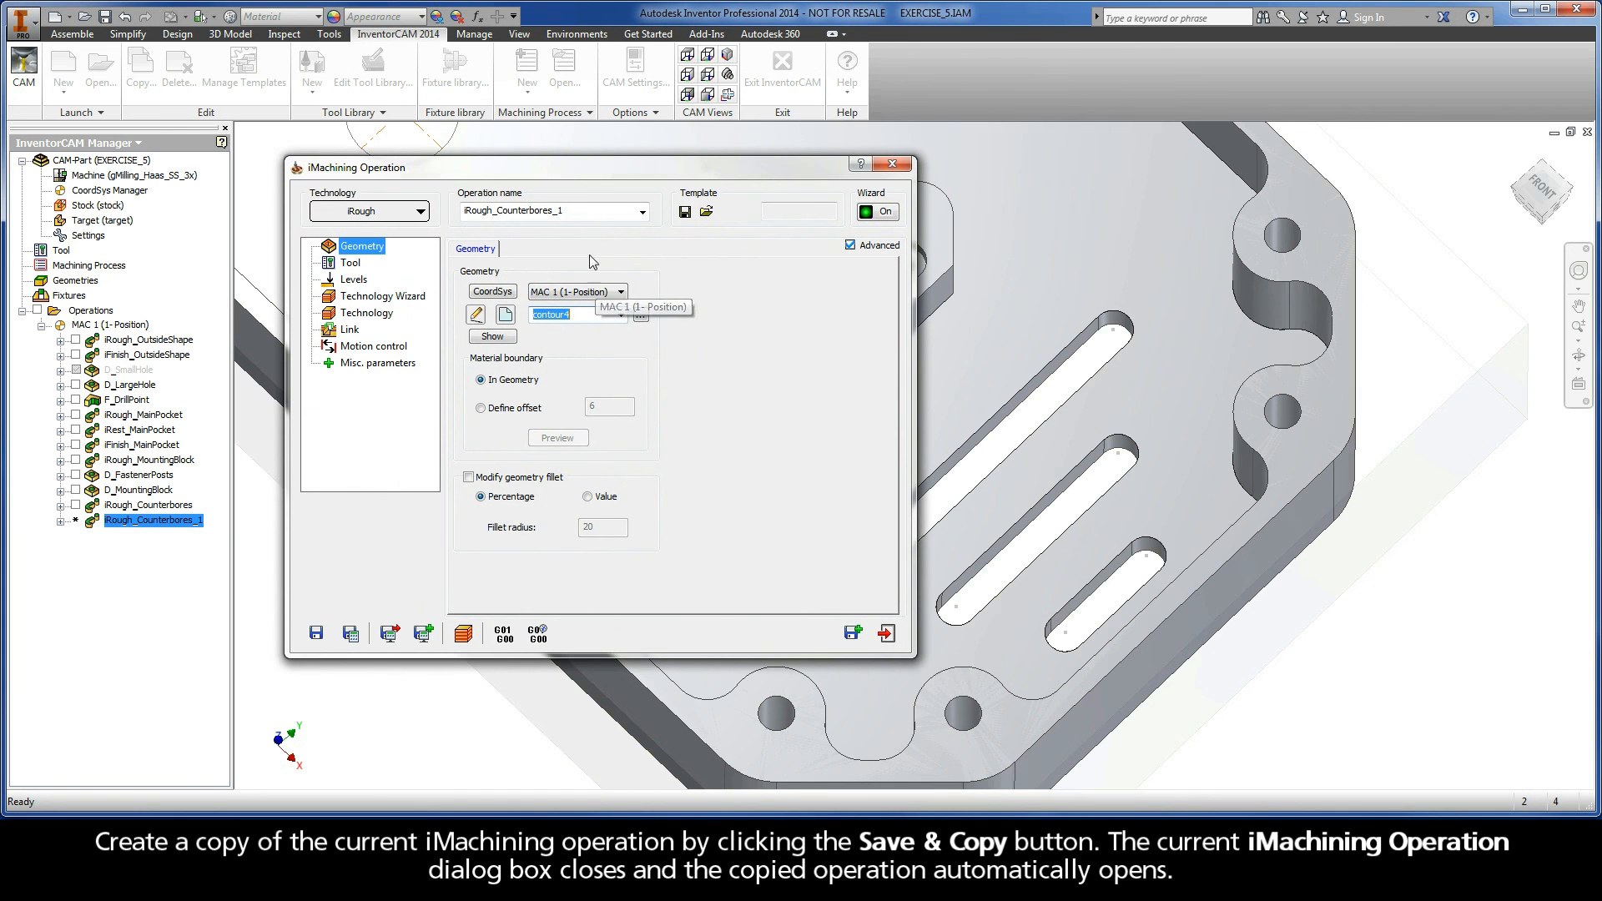
{"action": "double_click", "coordinate": [576, 213]}
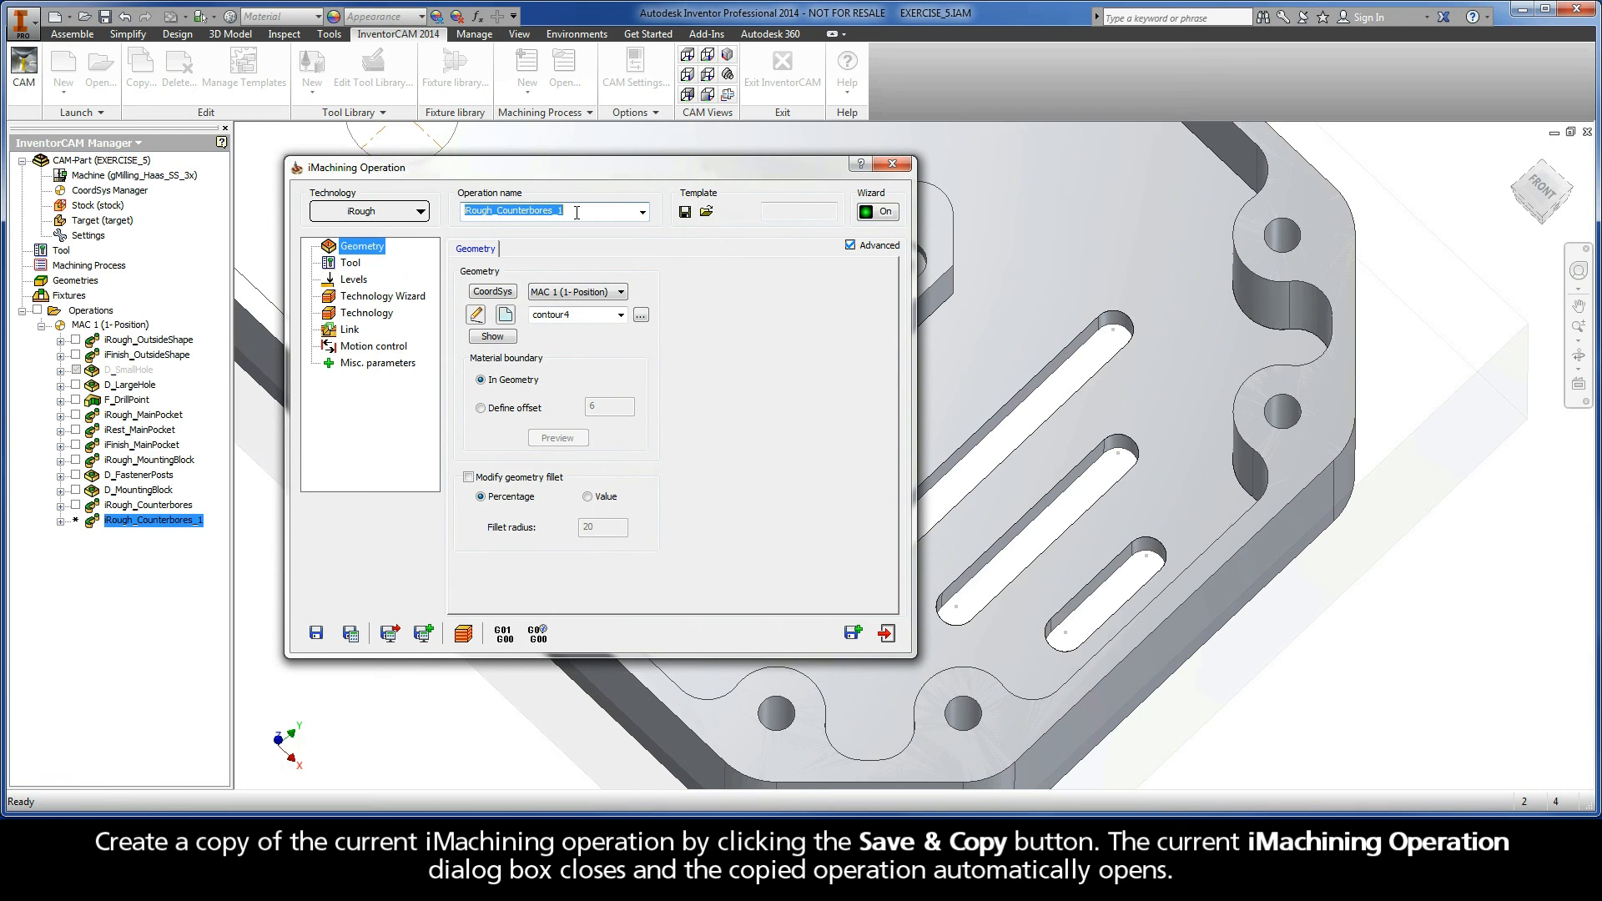
{"action": "left_click", "coordinate": [408, 213]}
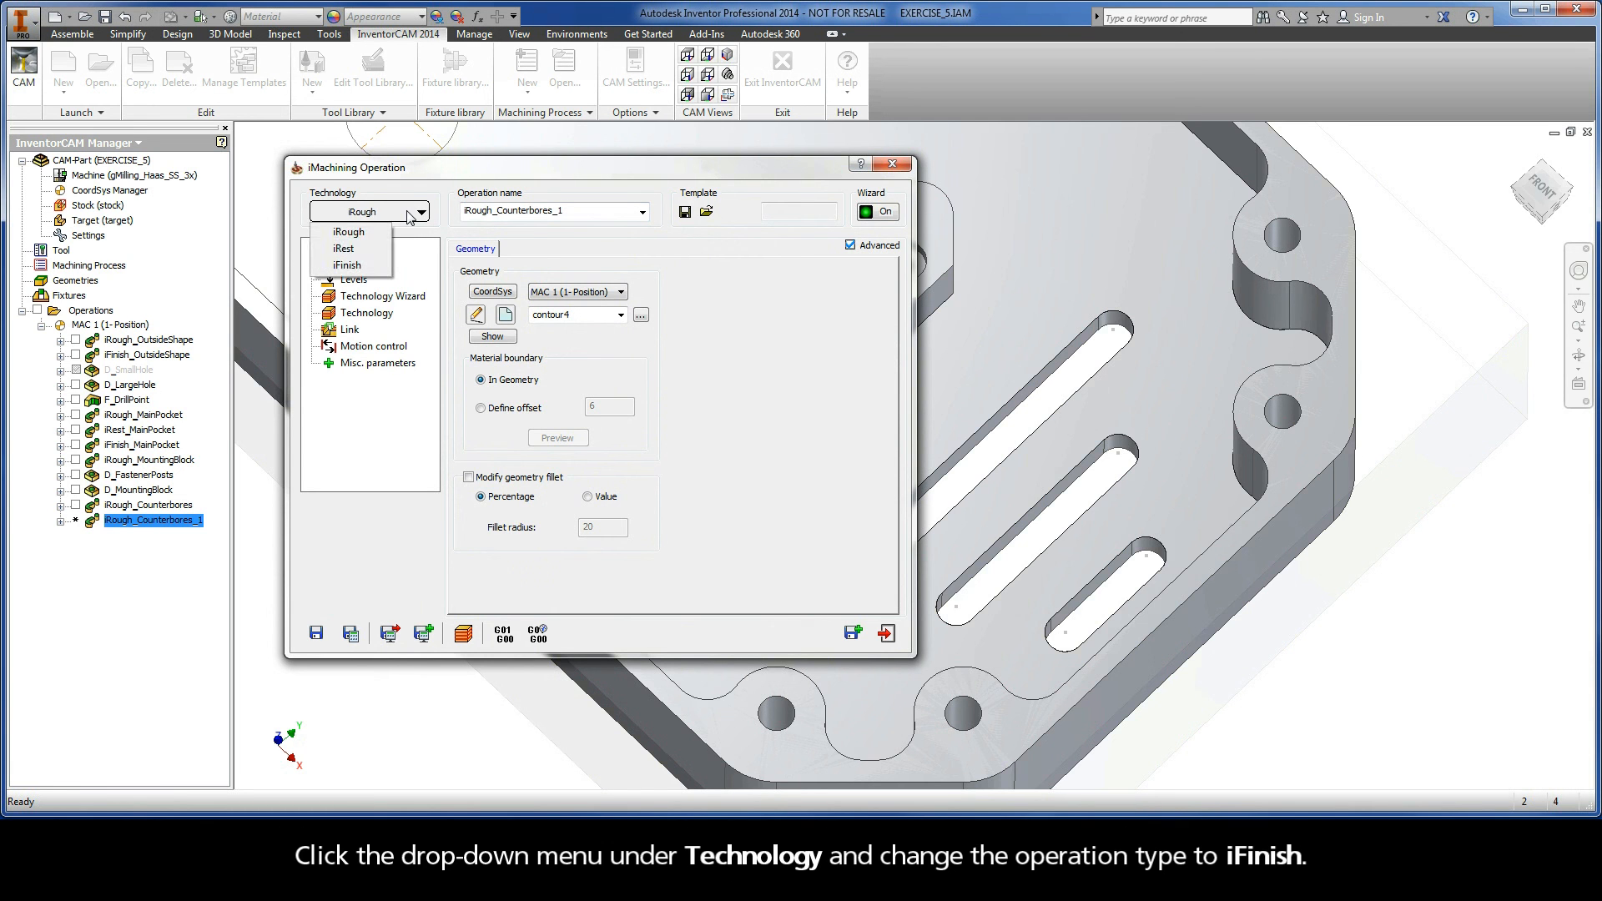
{"action": "left_click", "coordinate": [368, 265]}
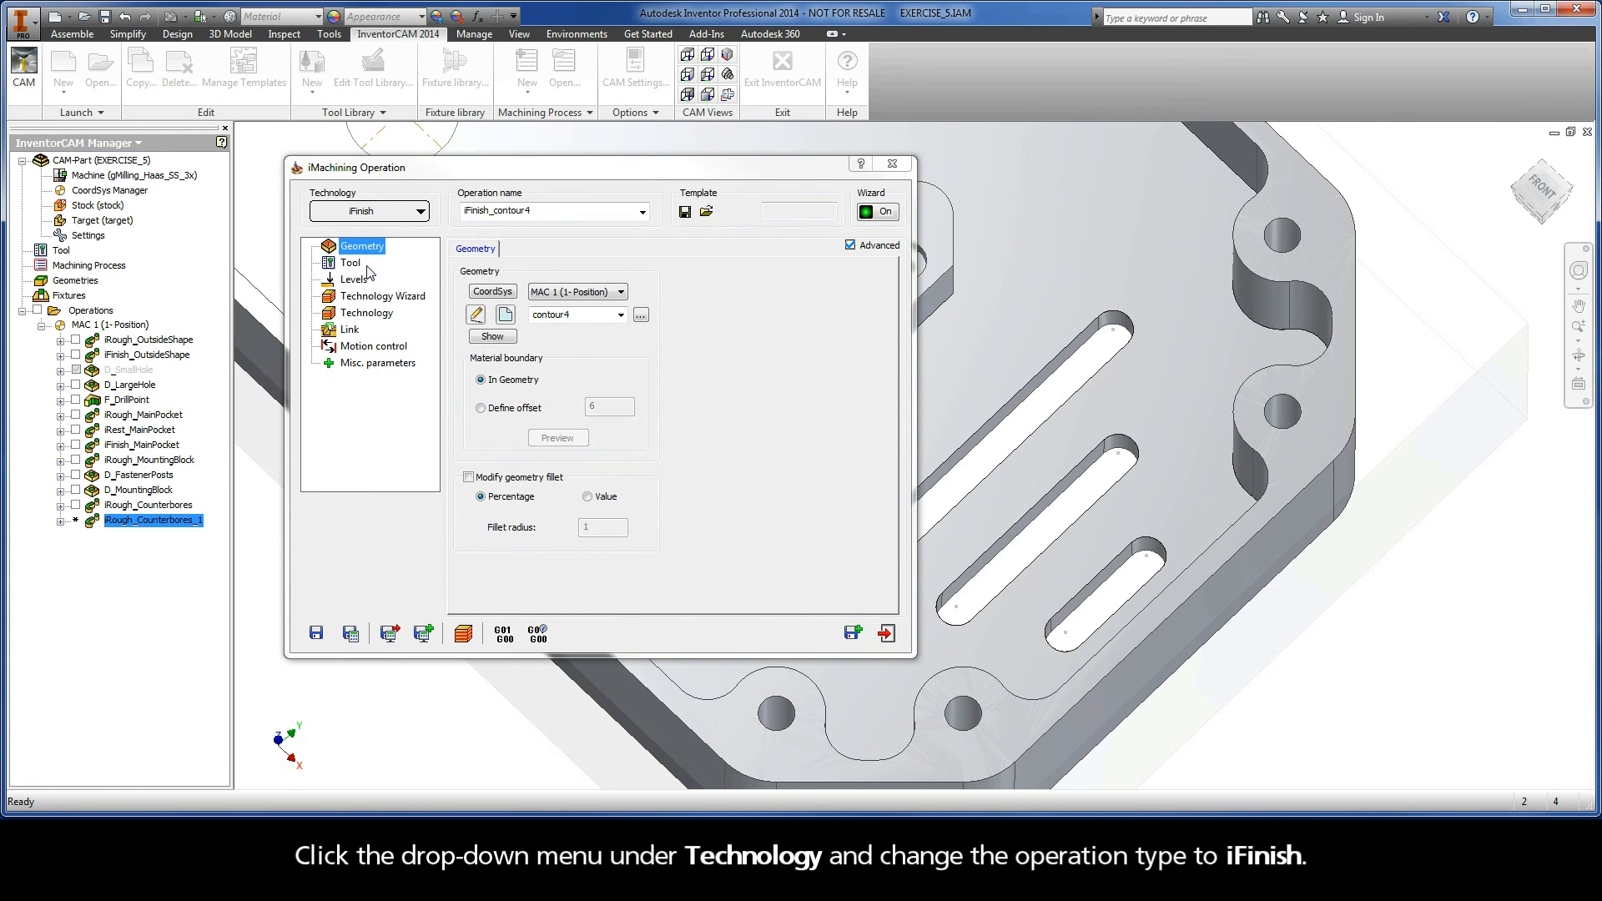
Review the copied operation's geometry, tool, milling levels, wizard cutting conditions, and technology offsets and cutting angles
{"action": "left_click", "coordinate": [580, 317]}
{"action": "left_click", "coordinate": [355, 266]}
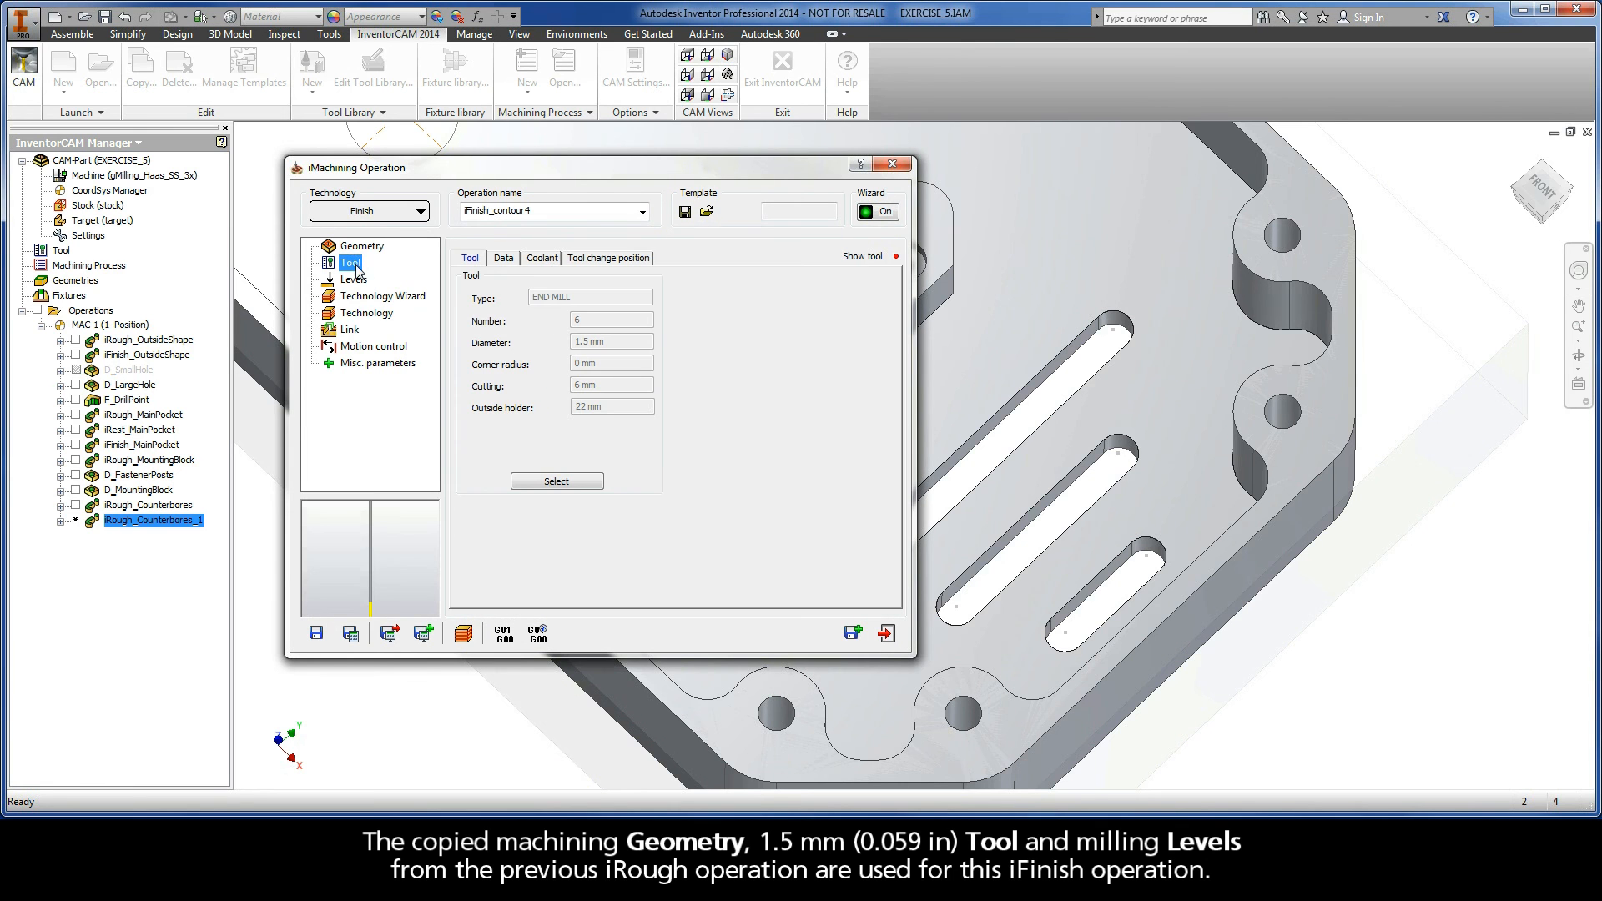
{"action": "left_click", "coordinate": [355, 281]}
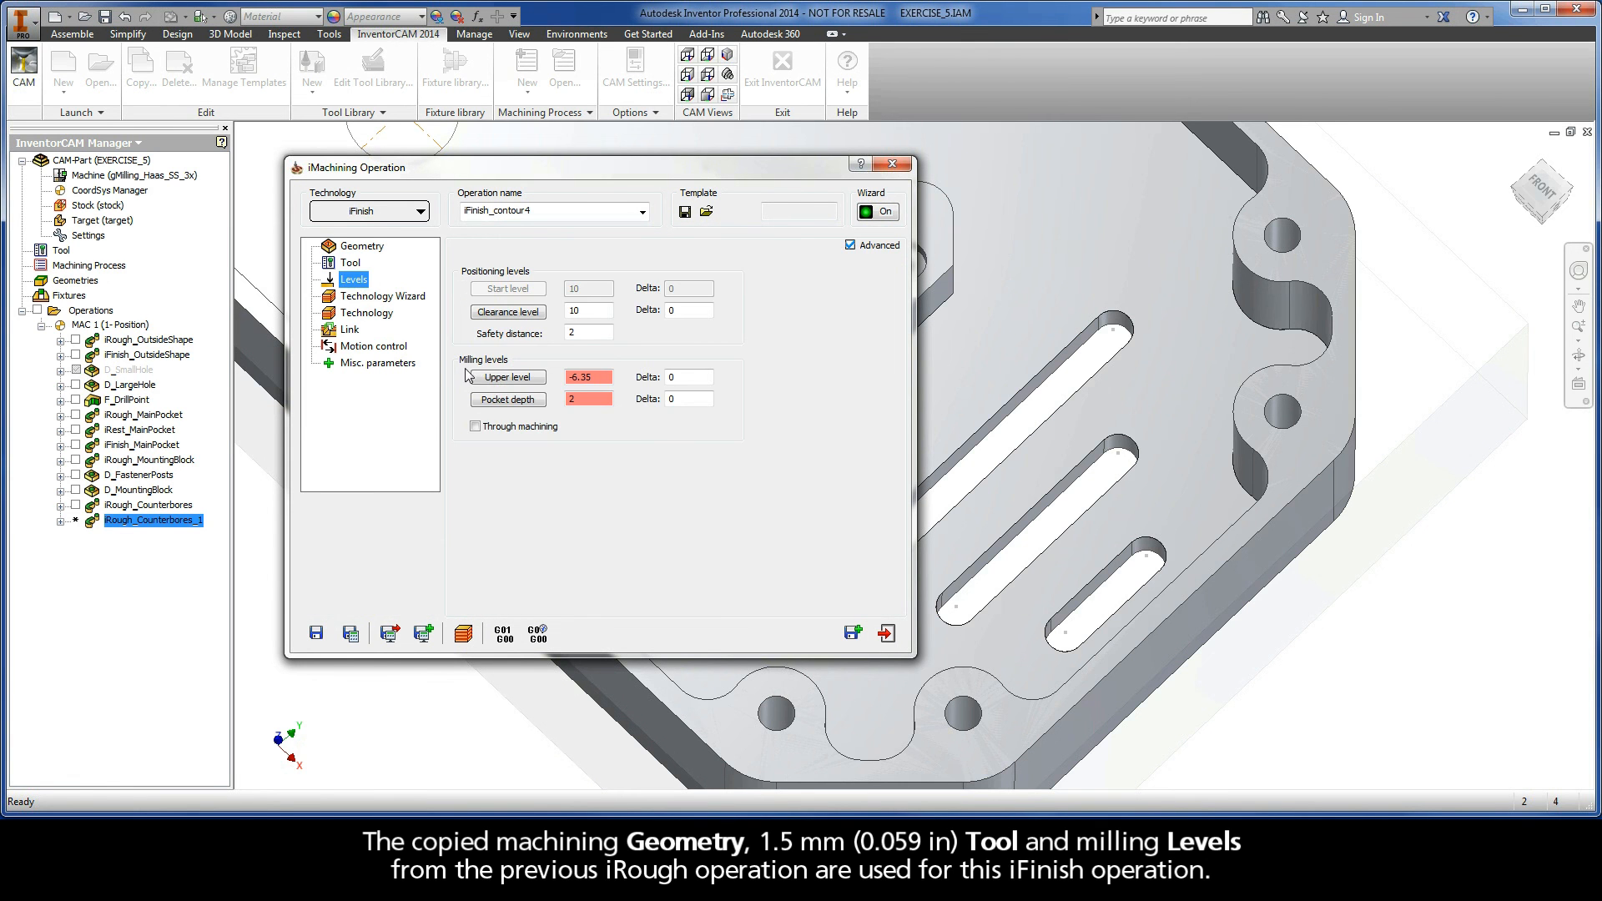
{"action": "double_click", "coordinate": [597, 376]}
{"action": "double_click", "coordinate": [593, 400]}
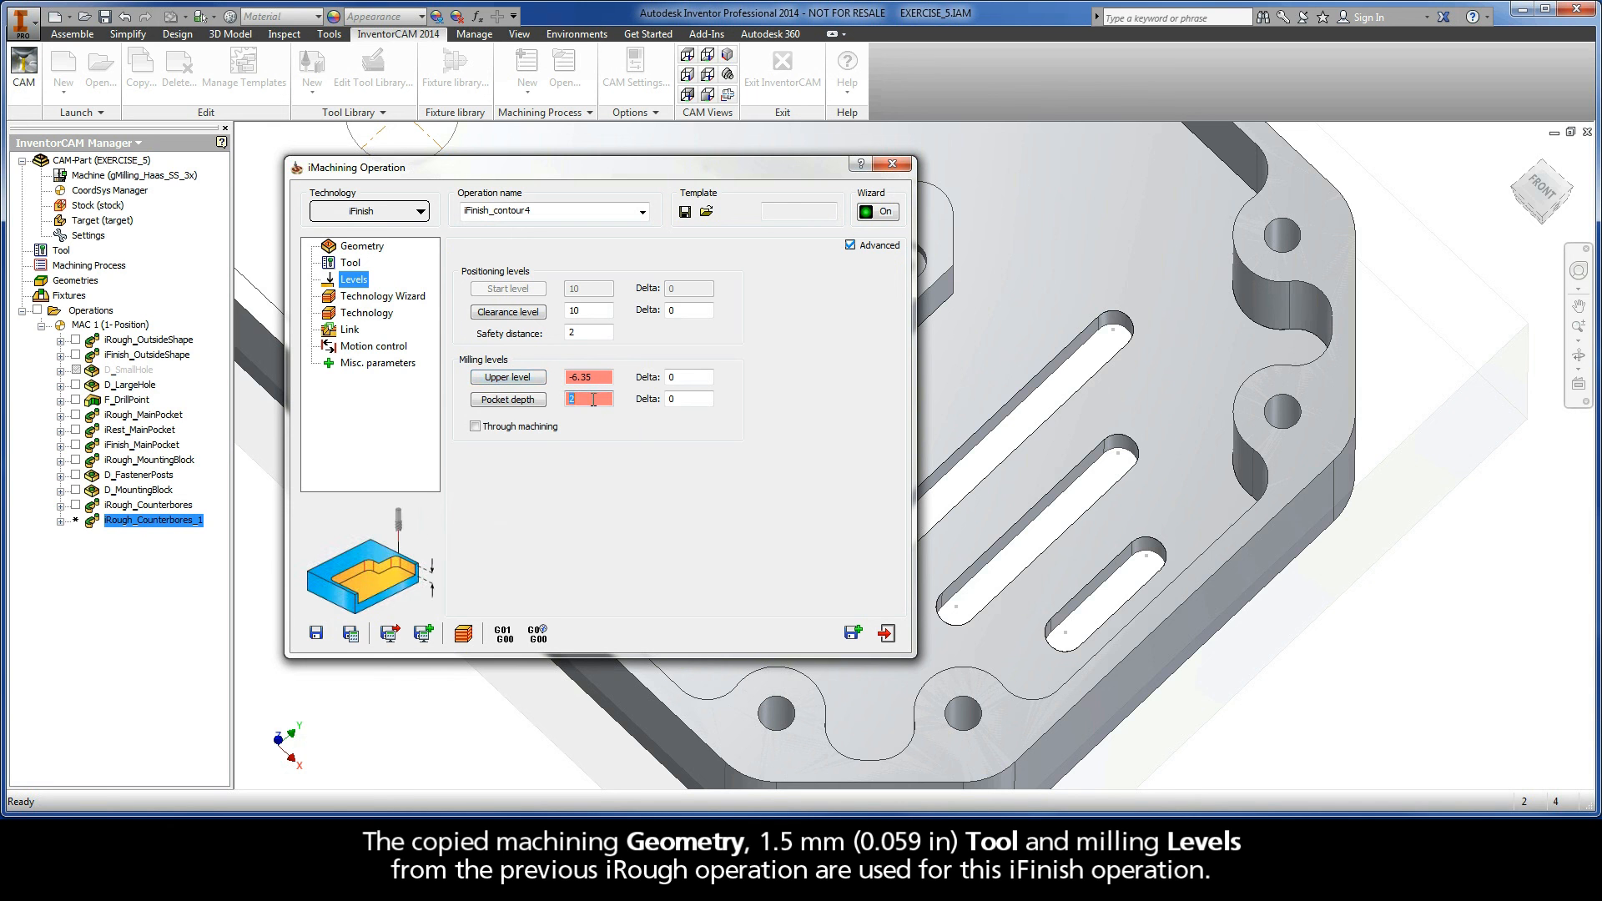
{"action": "left_click", "coordinate": [380, 297]}
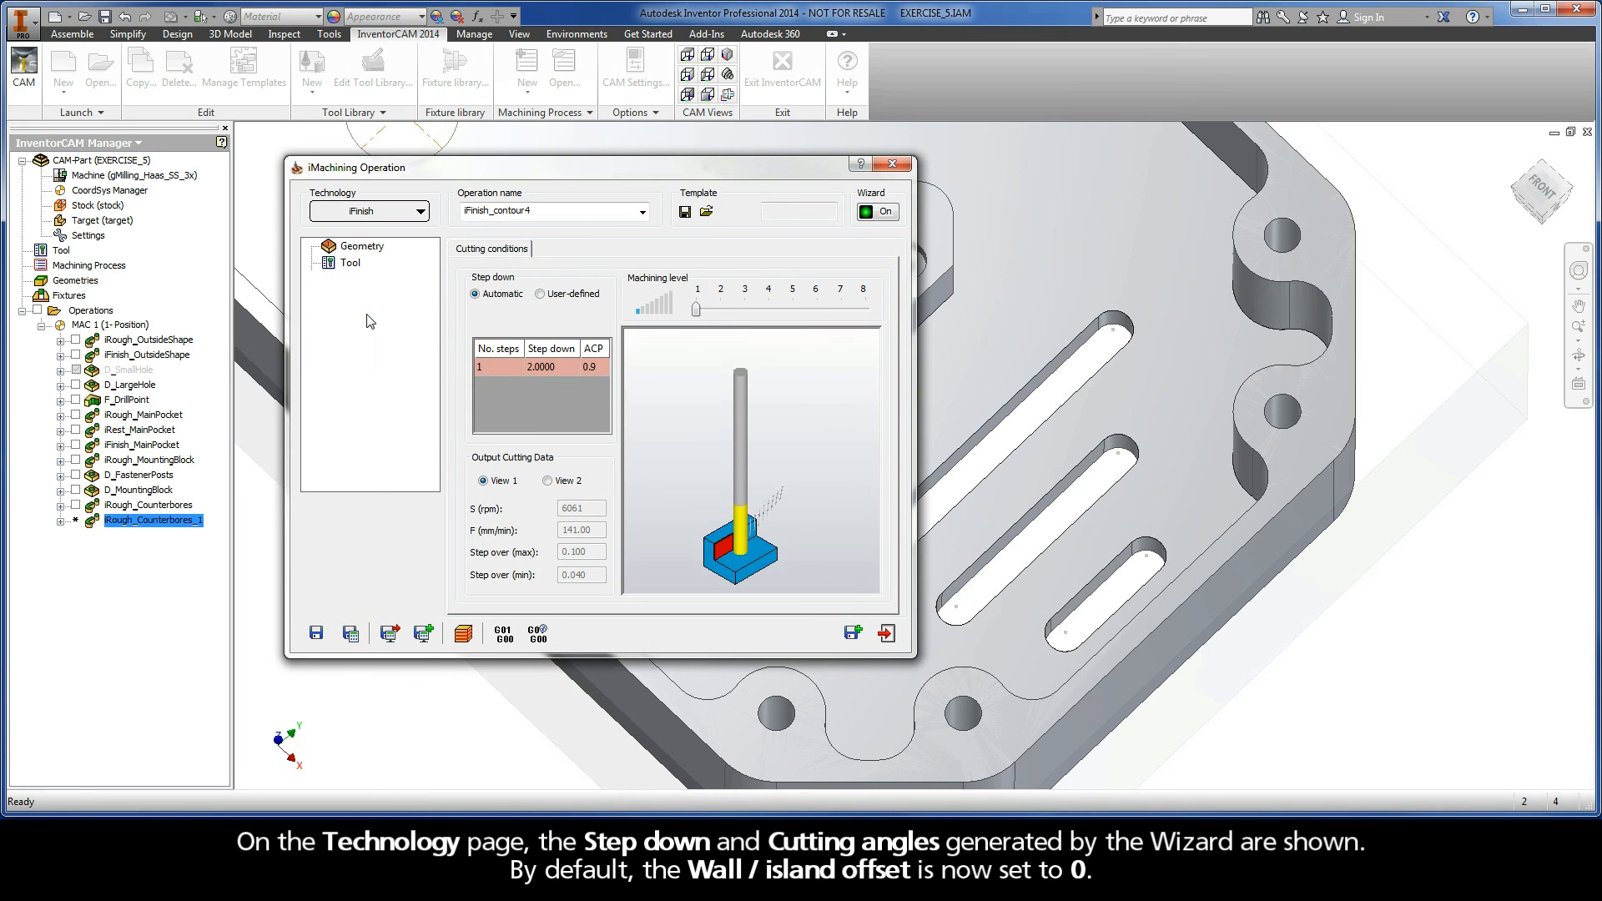
{"action": "left_click", "coordinate": [367, 316]}
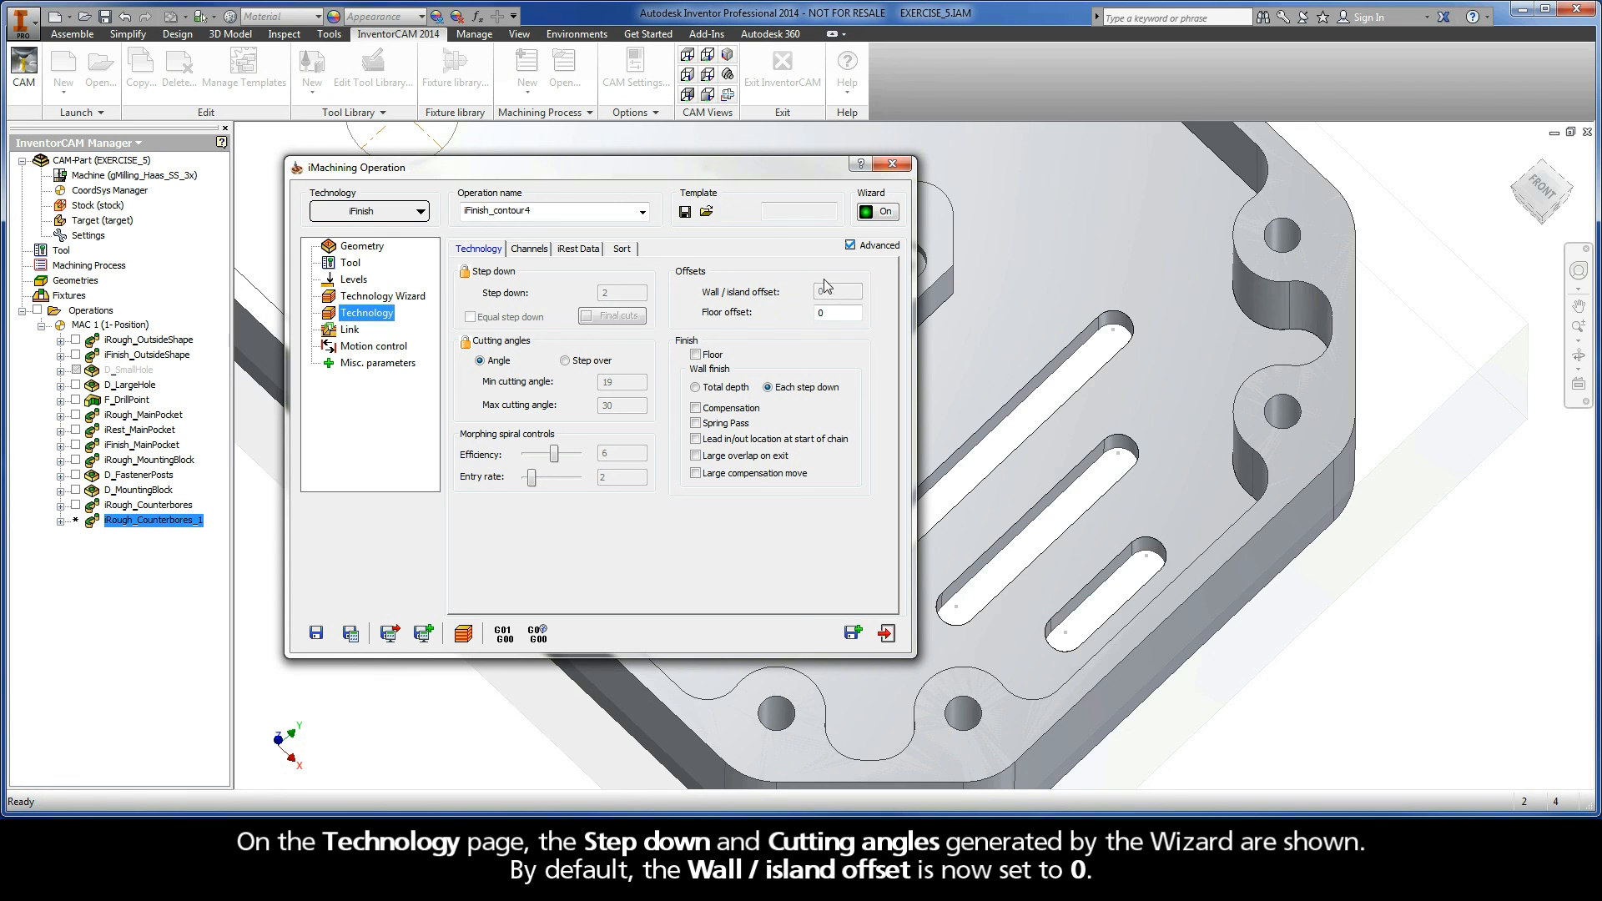
Rename the finishing operation as iFinish_Counterbores, and save and calculate it
{"action": "left_click", "coordinate": [542, 213]}
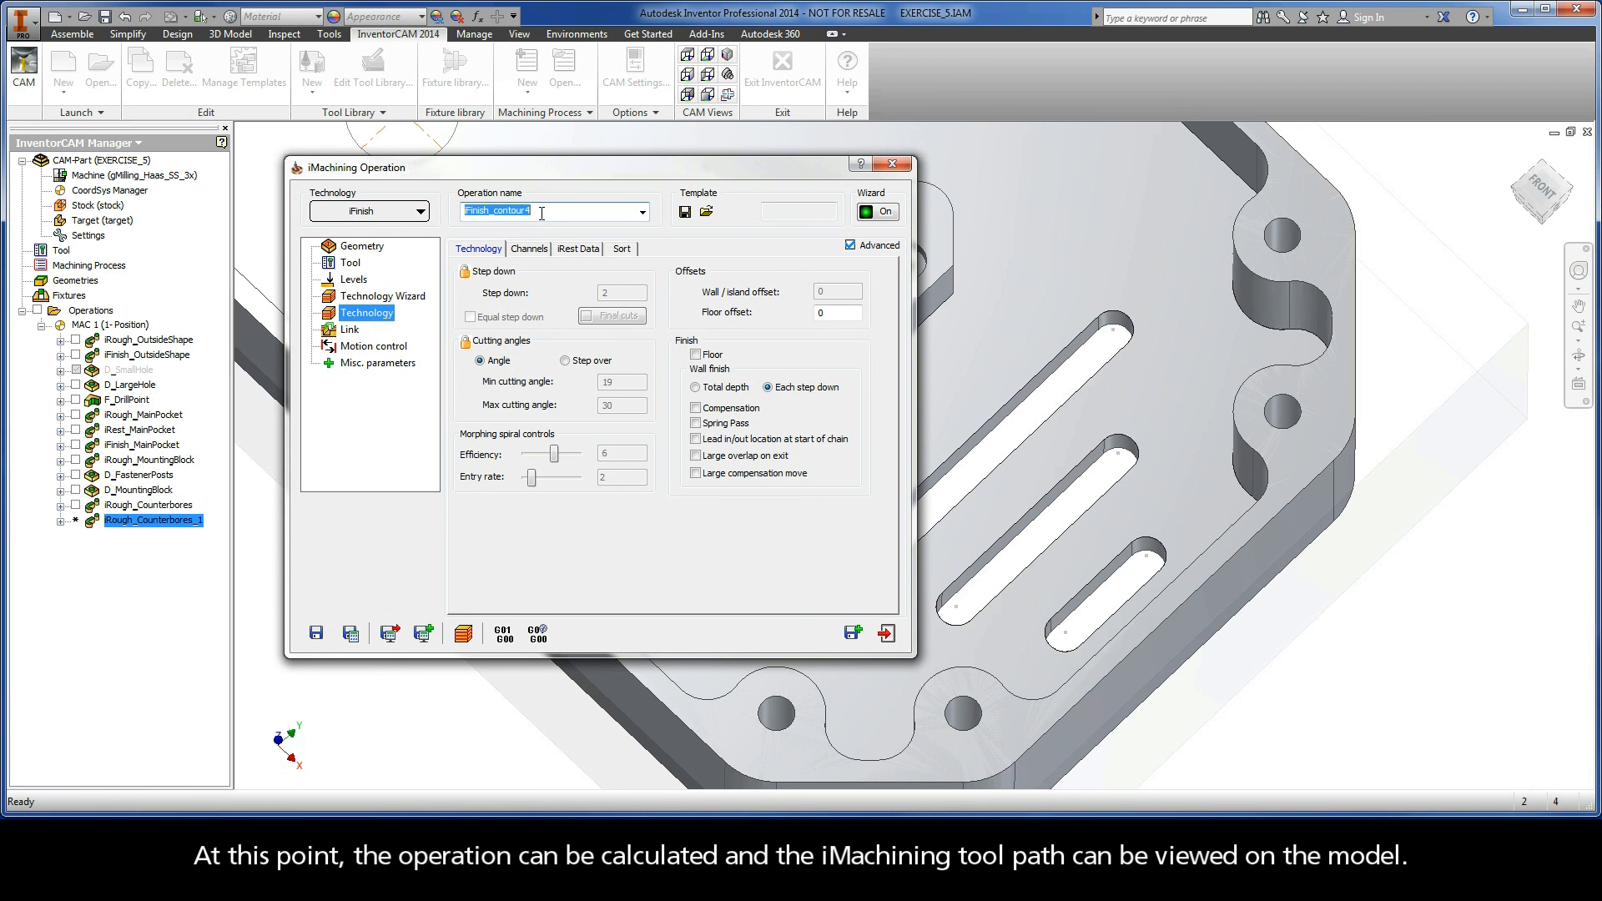
{"action": "left_click_drag", "start_coordinate": [533, 214], "coordinate": [498, 217]}
{"action": "type", "text": "Counterbores"}
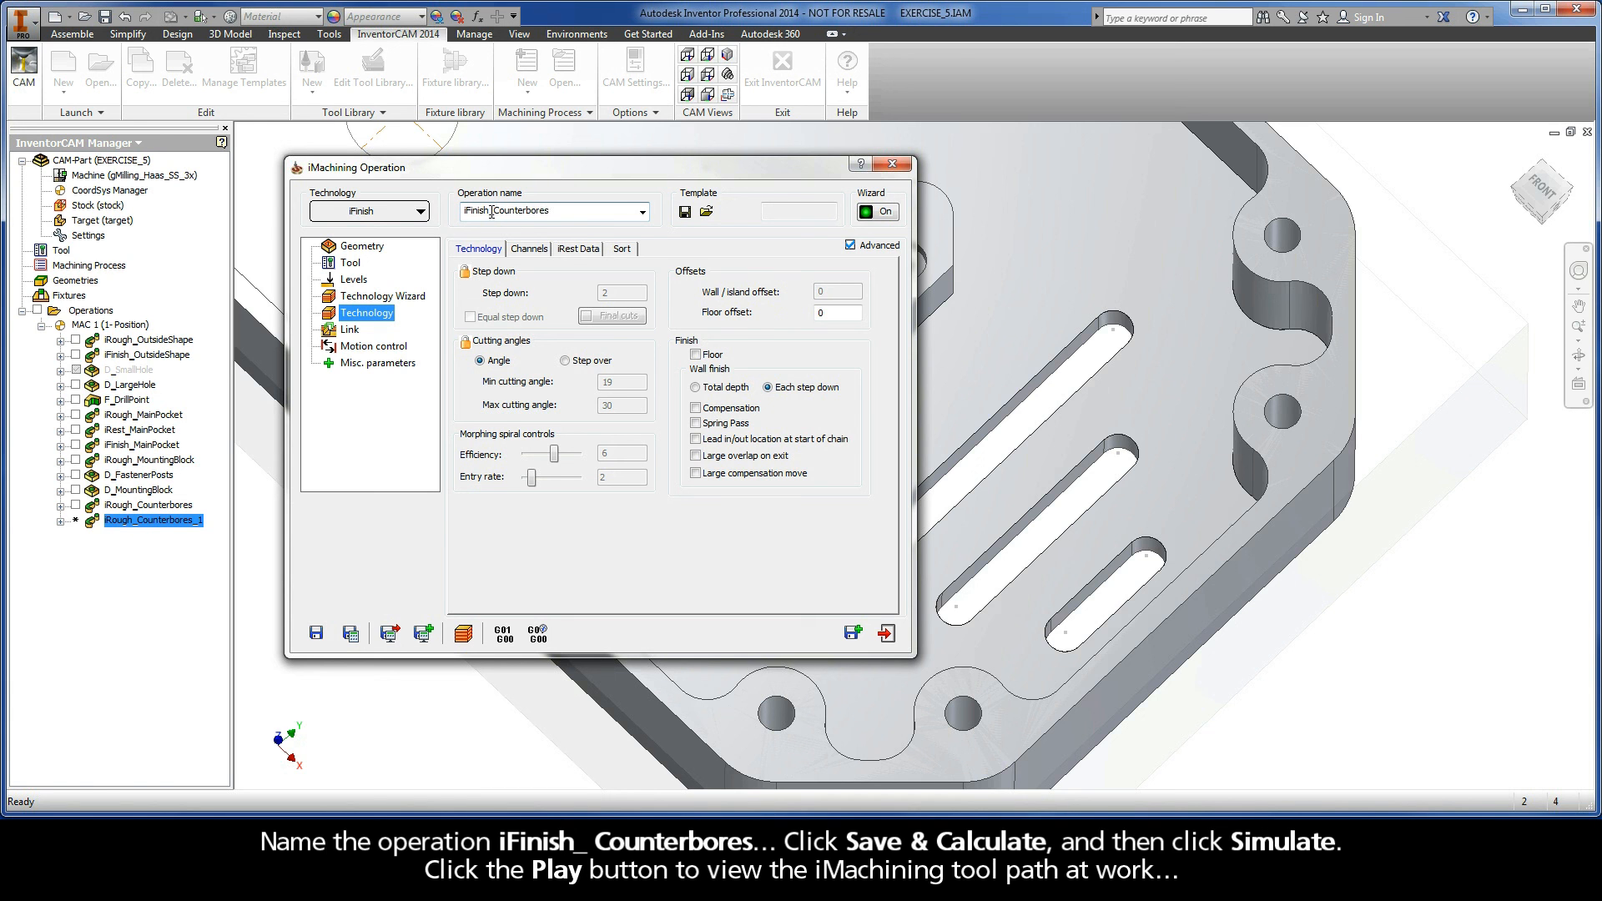
{"action": "left_click", "coordinate": [351, 636]}
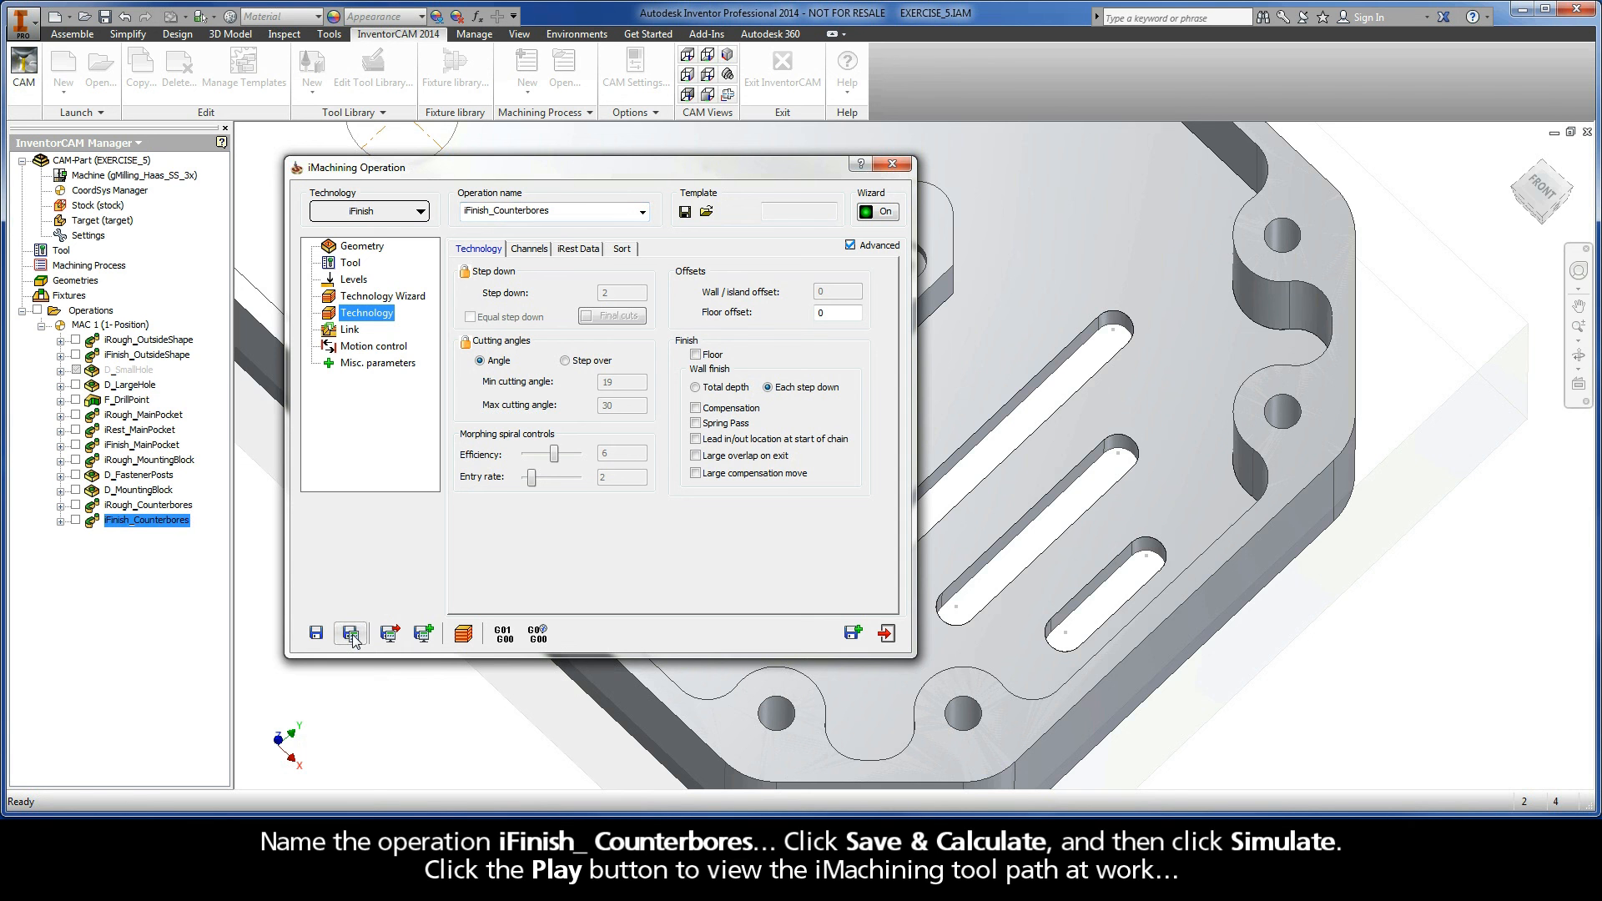
Simulate the iFinish_Counterbores tool path in Host CAD mode at a reduced simulation speed, and close the simulation and operation
{"action": "left_click", "coordinate": [463, 635]}
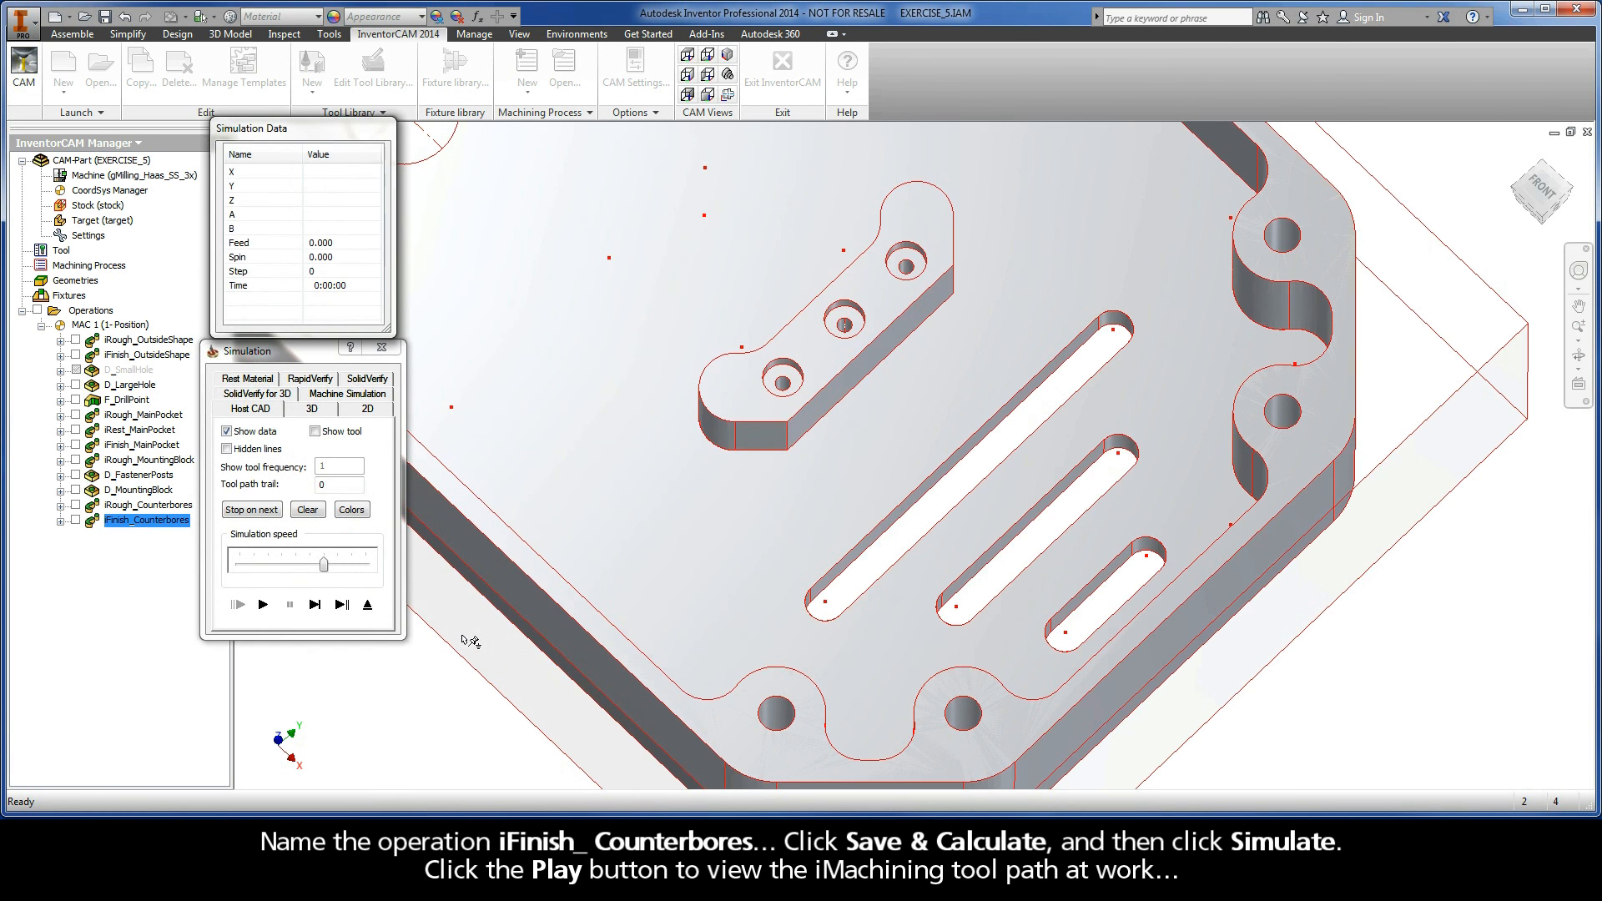
{"action": "left_click_drag", "start_coordinate": [324, 565], "coordinate": [255, 566]}
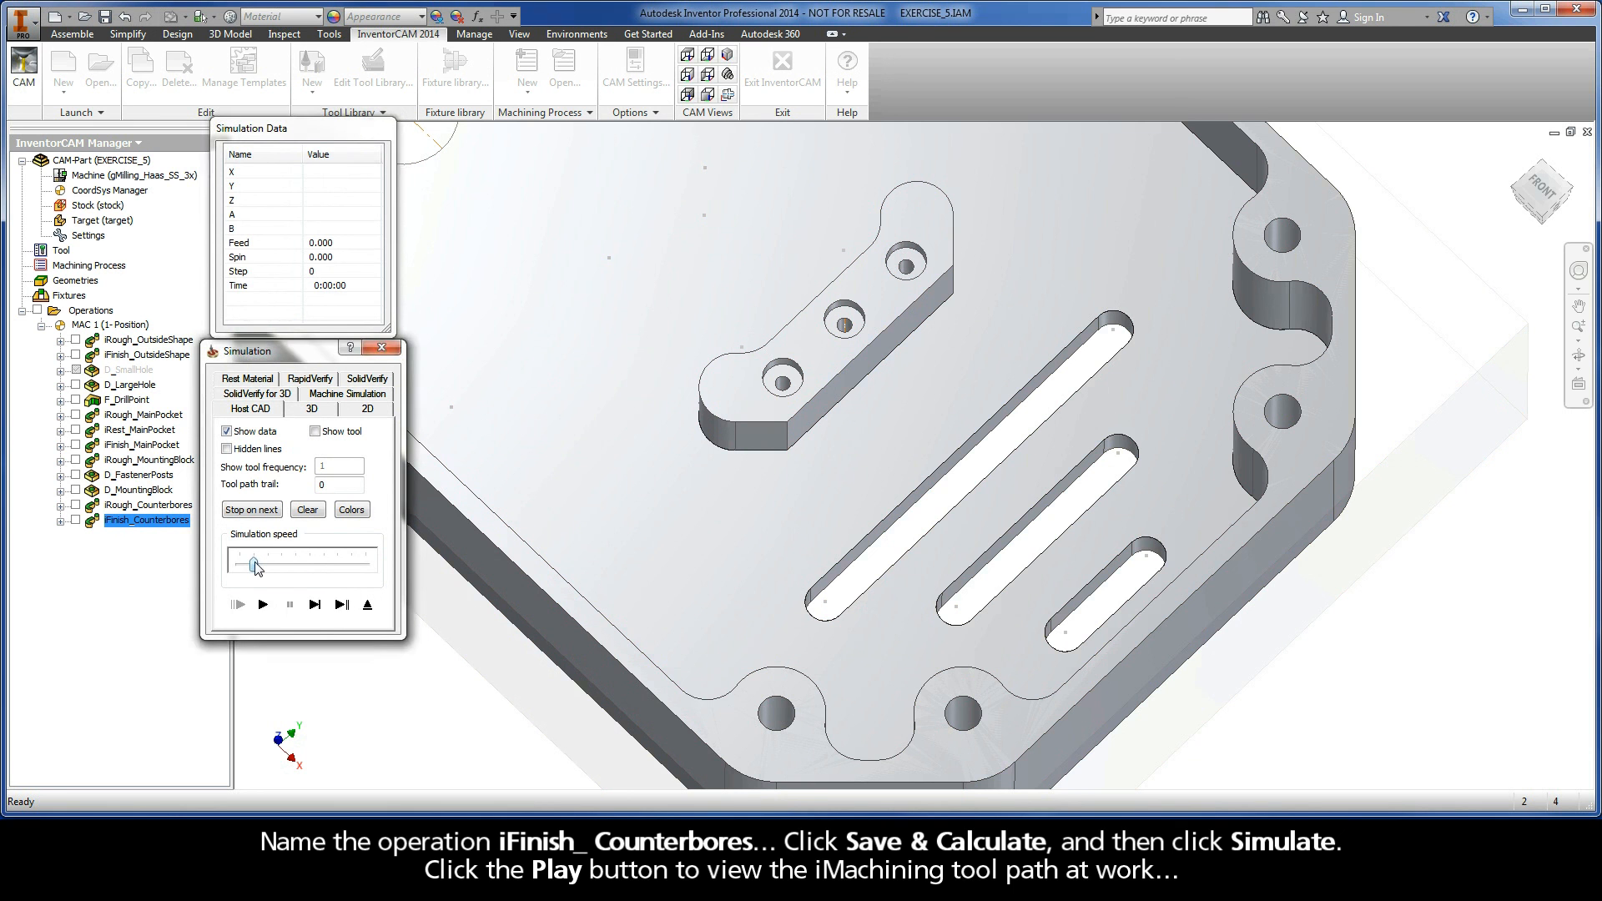
{"action": "left_click", "coordinate": [263, 605]}
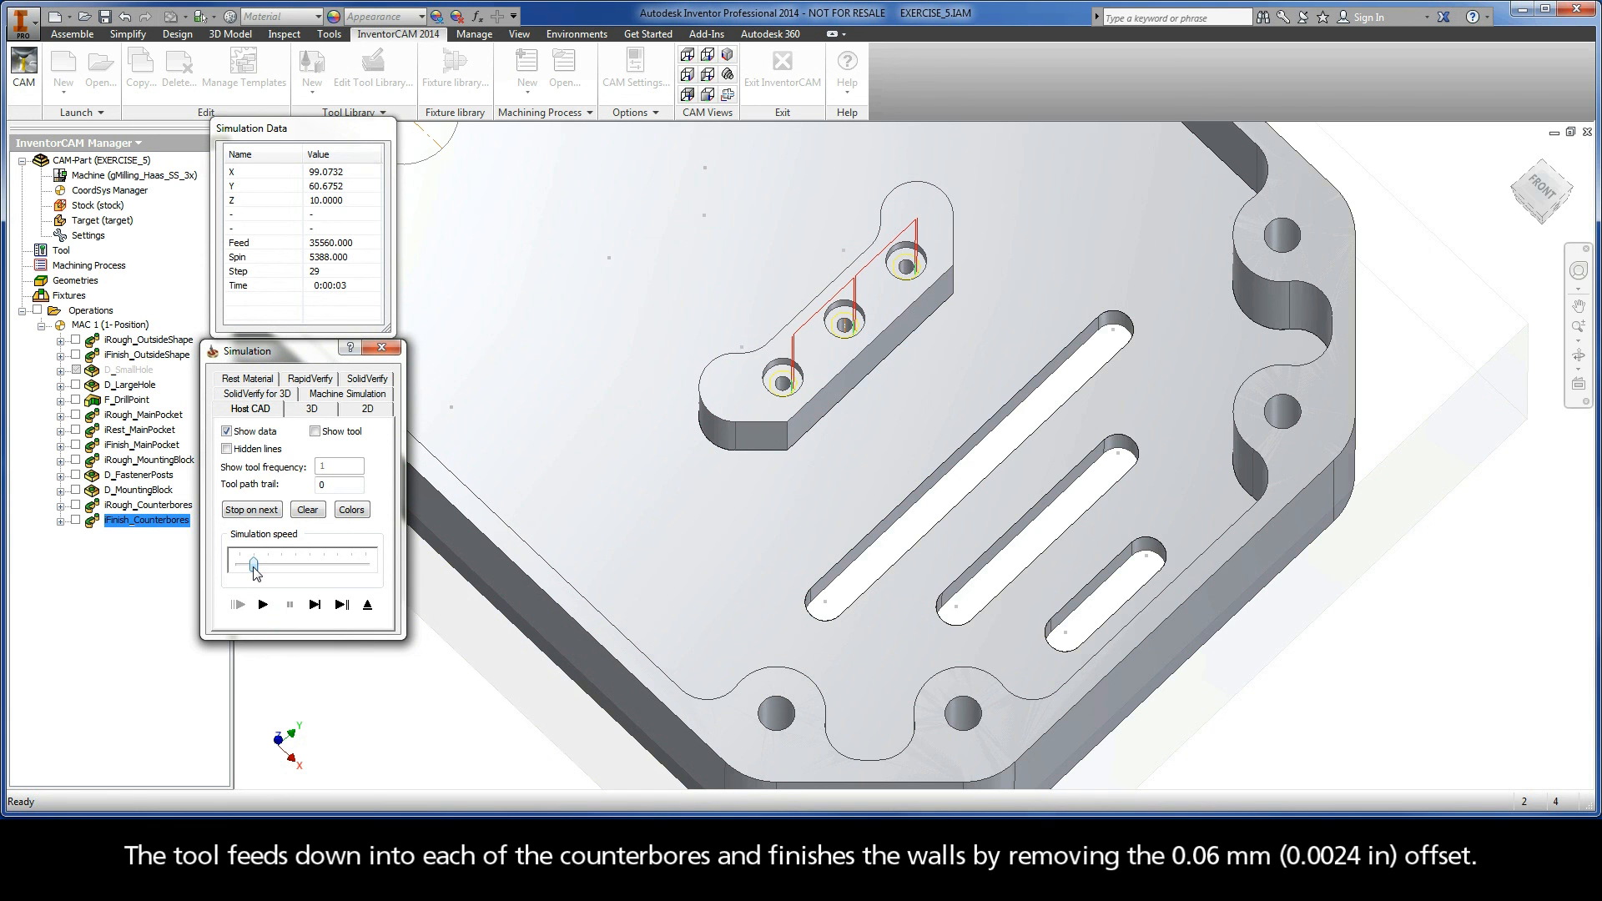
{"action": "left_click", "coordinate": [368, 607]}
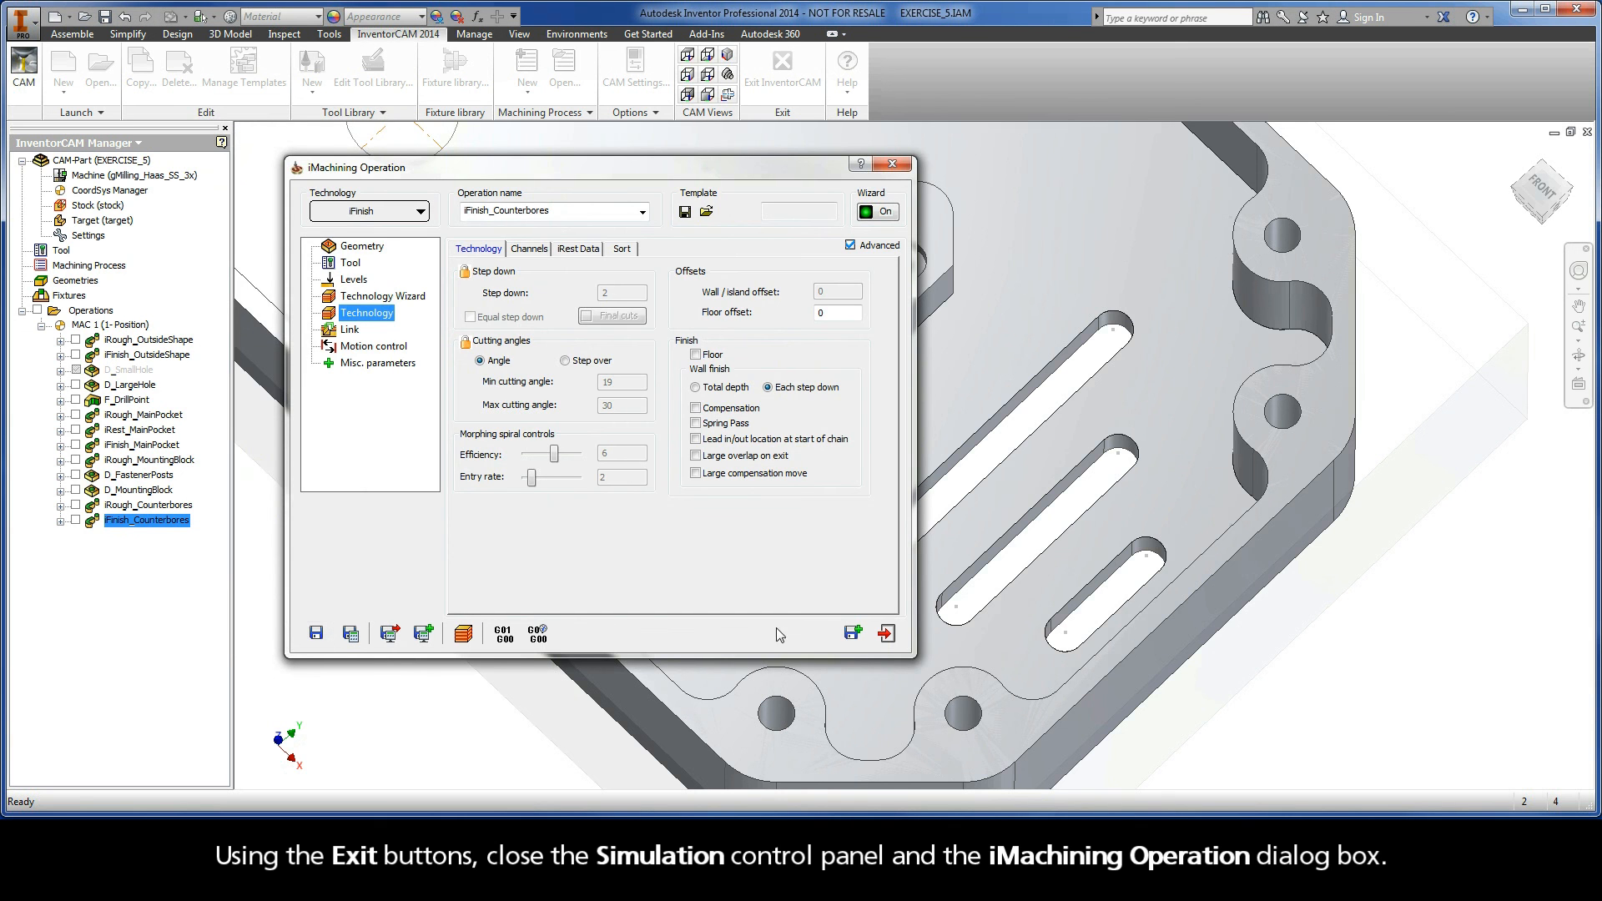
{"action": "left_click", "coordinate": [887, 634]}
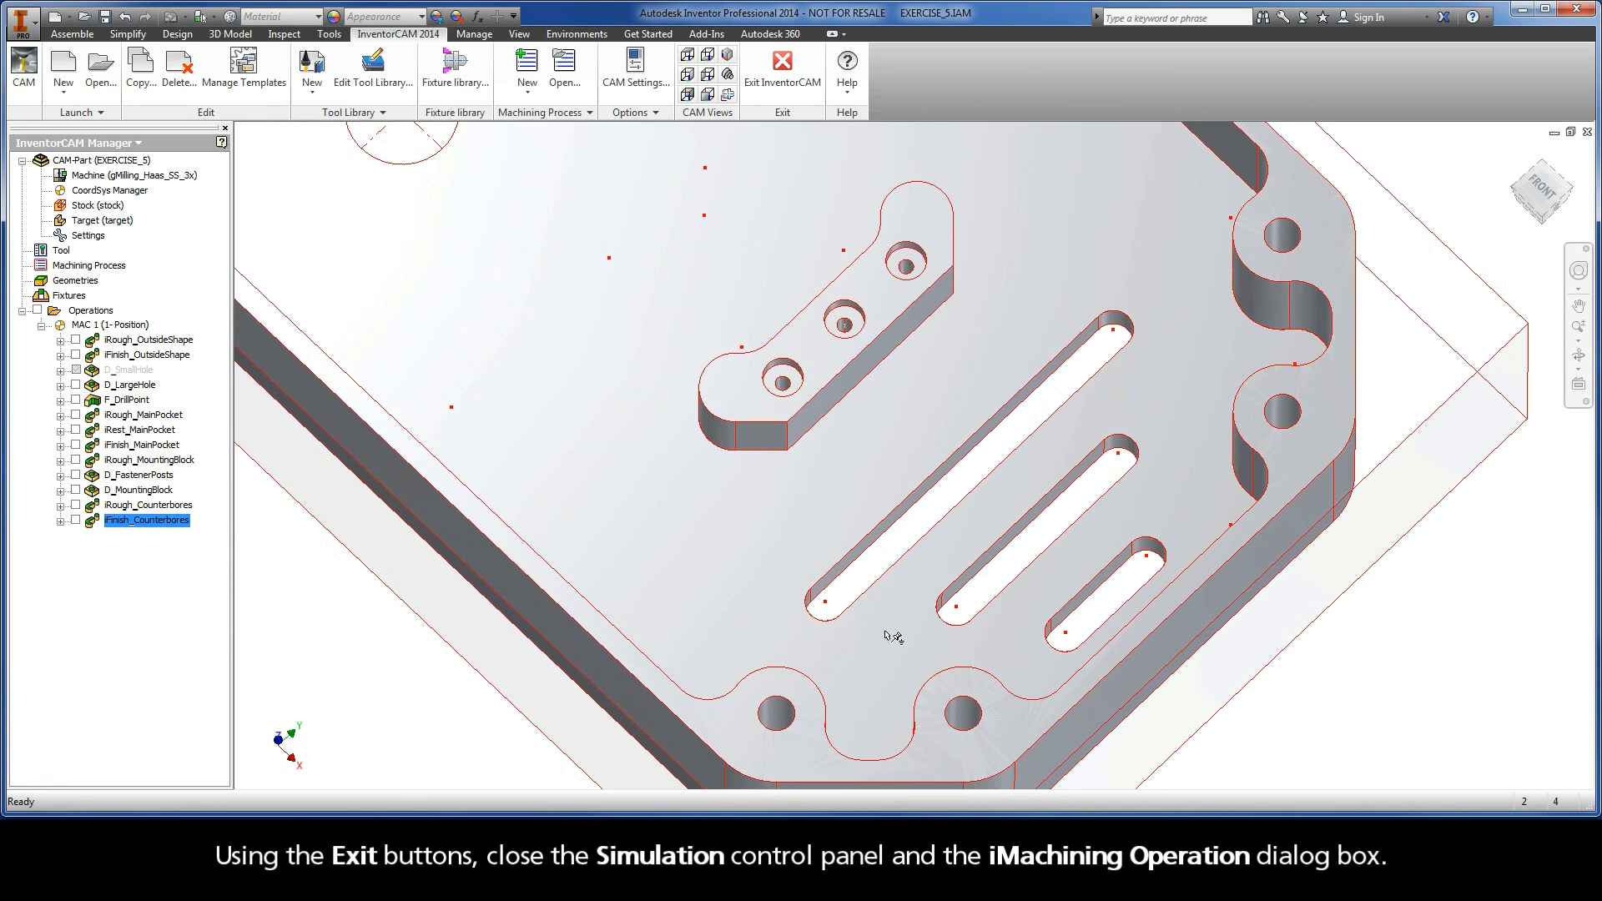